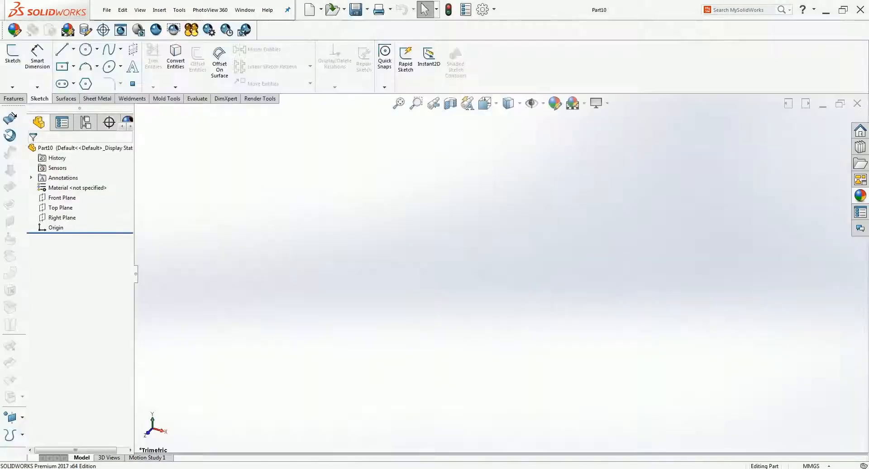
- Start a sketch on the Front Plane and draw a horizontal centerline about 260 mm long through the origin
click(12, 52)
click(380, 192)
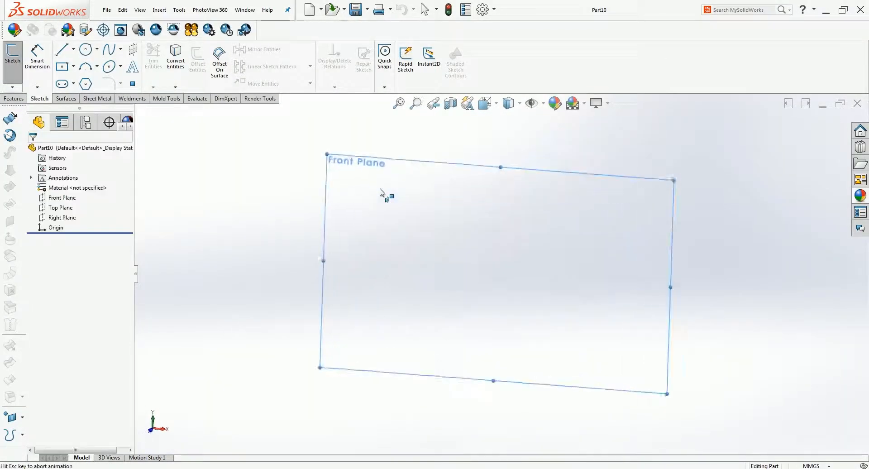
click(74, 50)
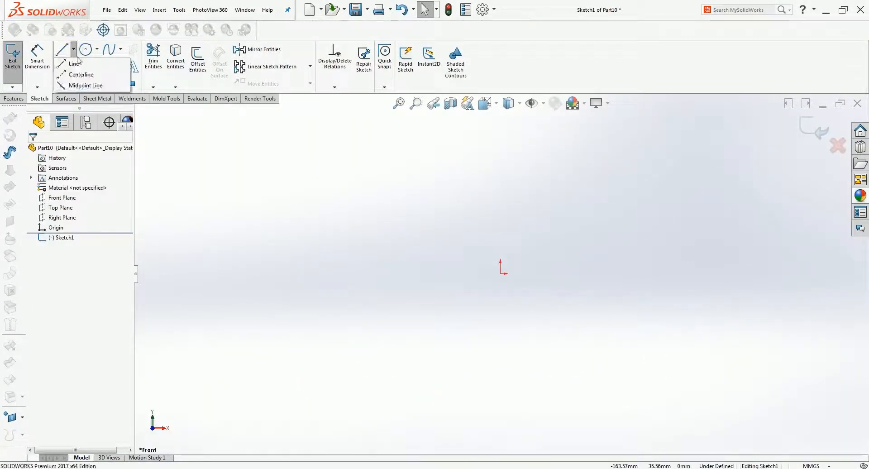
click(90, 74)
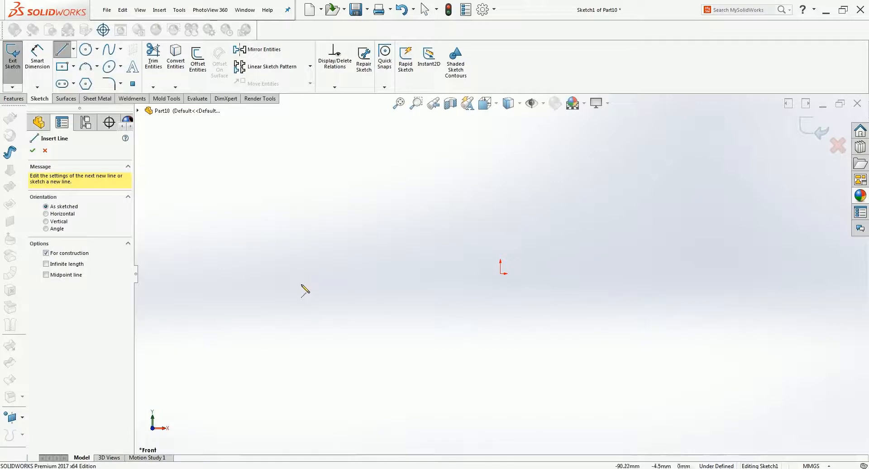
click(230, 274)
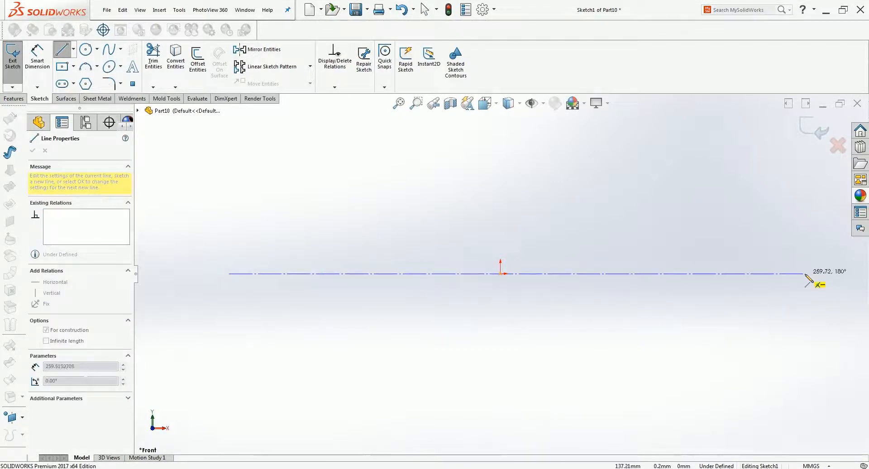
click(805, 274)
key(Escape)
- Draw a vertical centerline through the origin, extending above and below the horizontal centerline
click(74, 49)
click(89, 74)
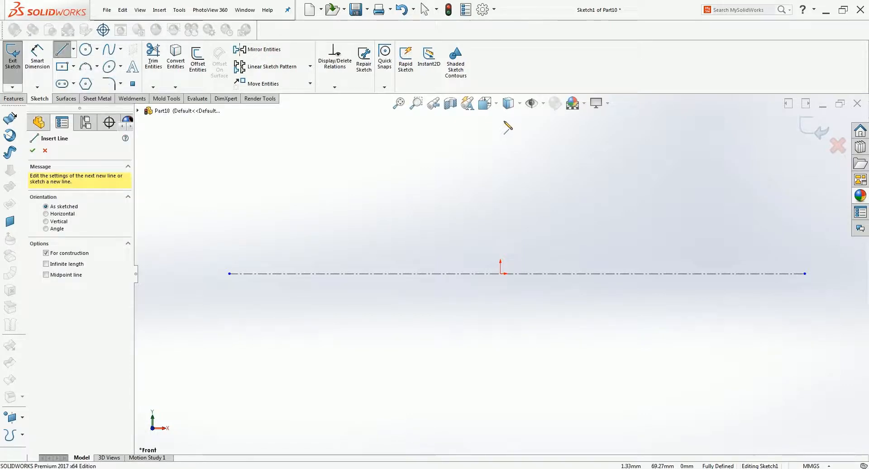
click(500, 120)
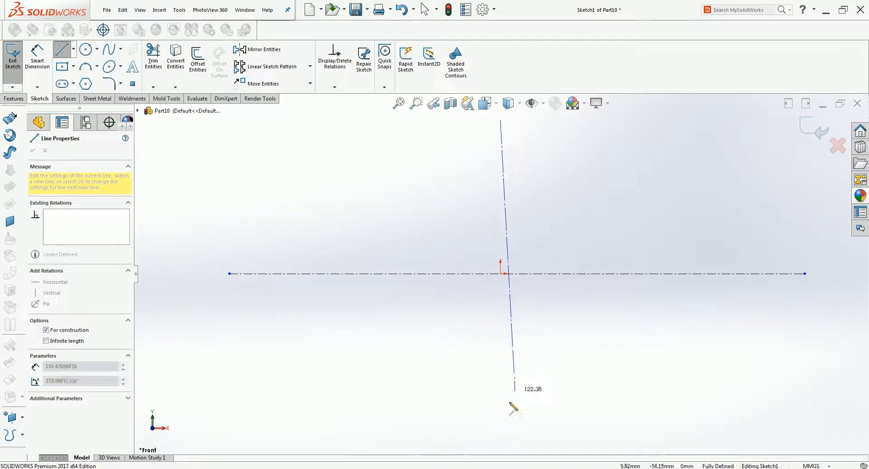
click(501, 430)
key(Escape)
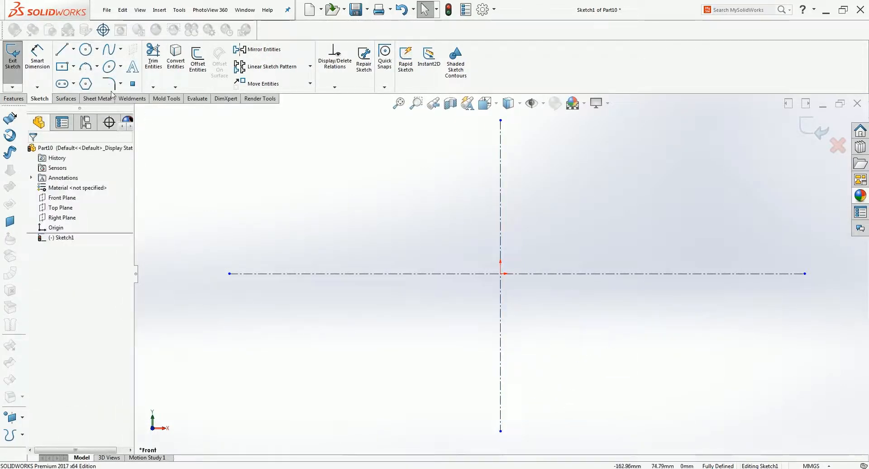
- Sketch two concentric circles centred on the origin, the outer one about 59 mm in diameter
click(85, 49)
click(500, 273)
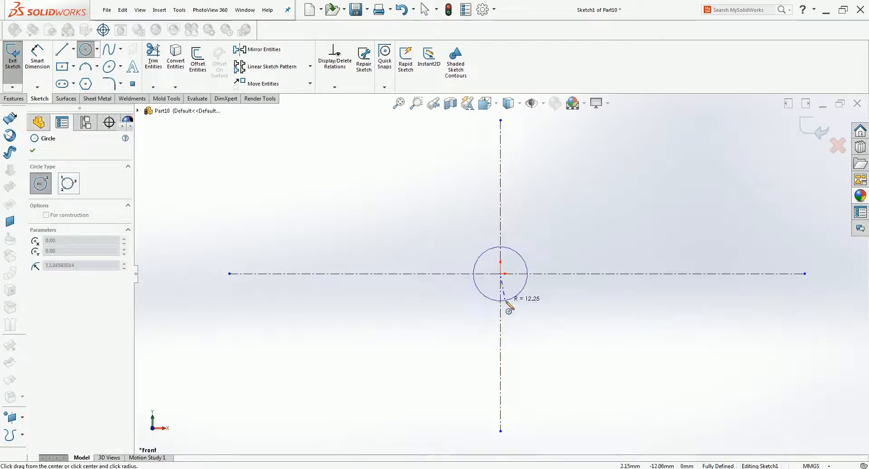
click(504, 311)
click(500, 274)
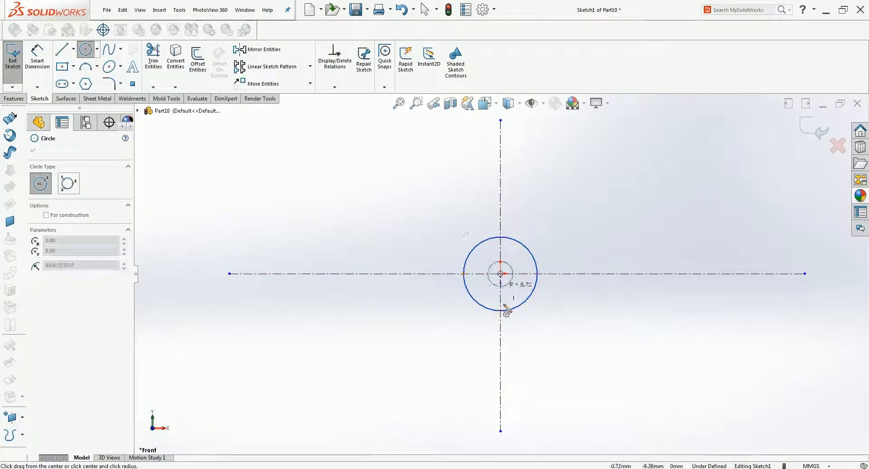
click(509, 339)
key(Escape)
- Dimension the outer circle's diameter as 24 mm and the inner circle's diameter as 12 mm
click(37, 59)
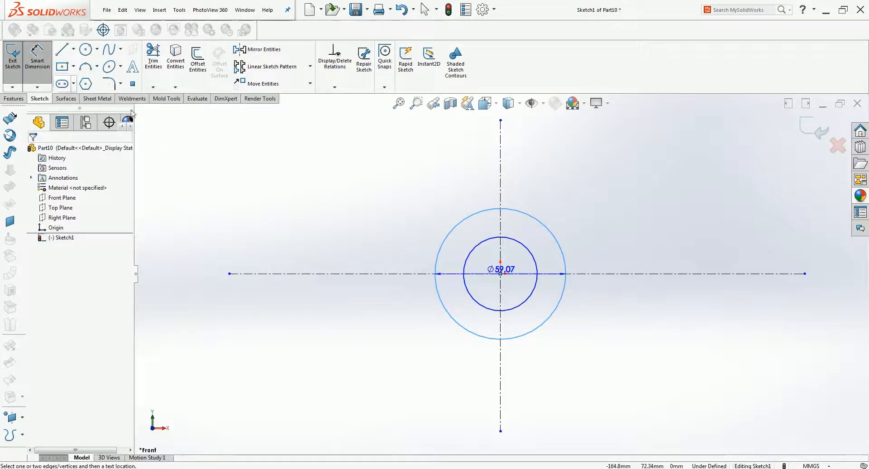
click(430, 202)
text(24)
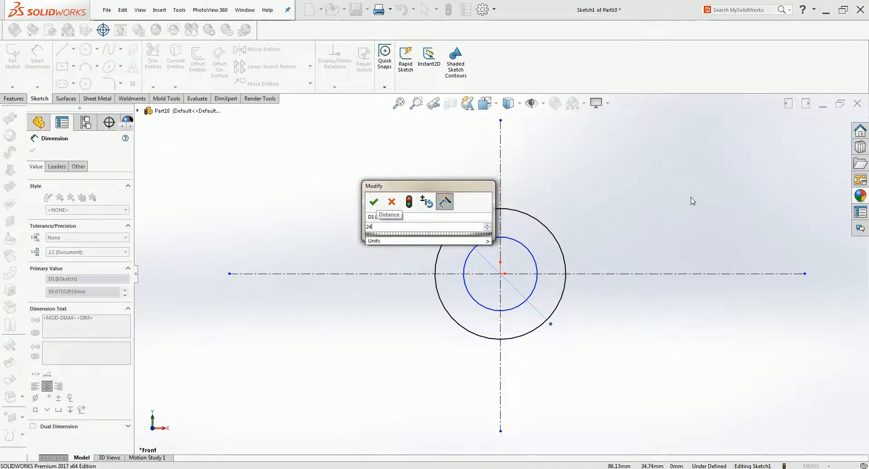
key(Return)
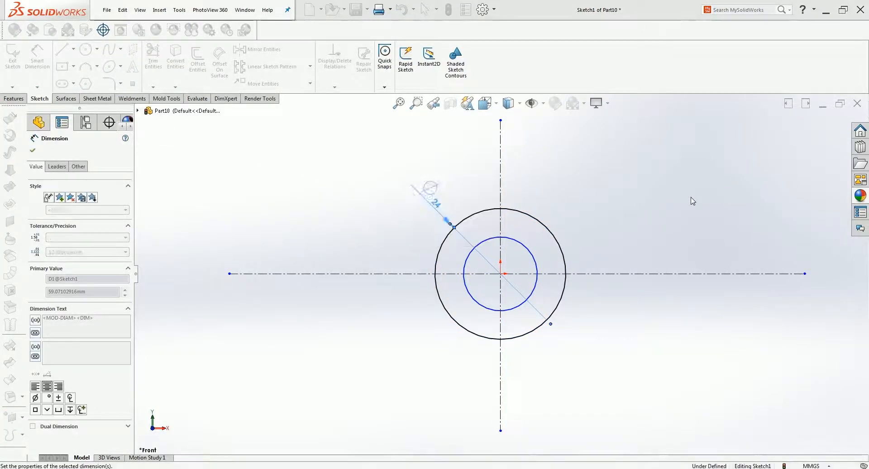
click(518, 243)
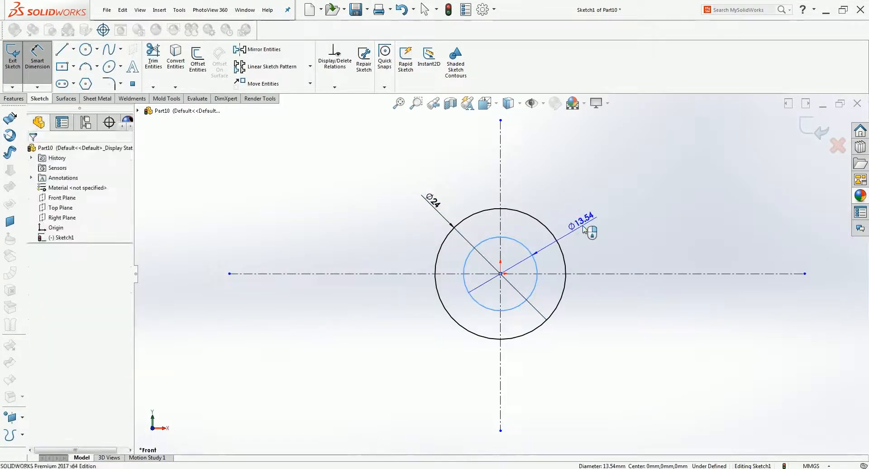
click(586, 232)
text(12.00mm)
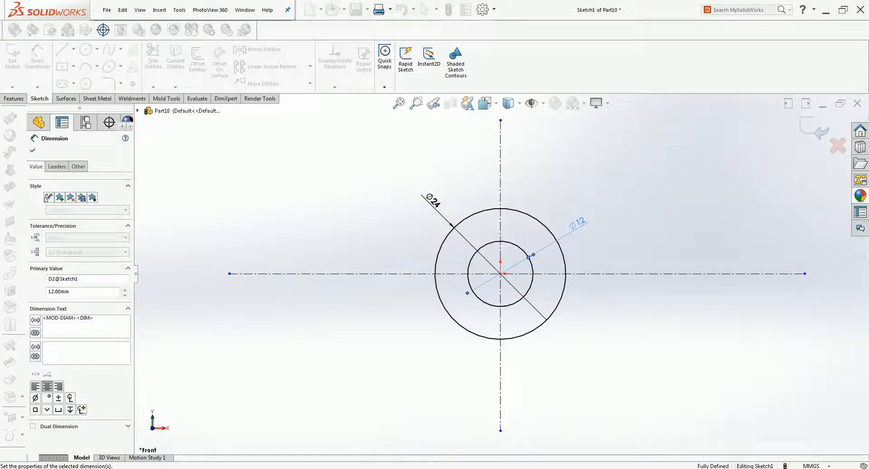
key(Return)
key(Escape)
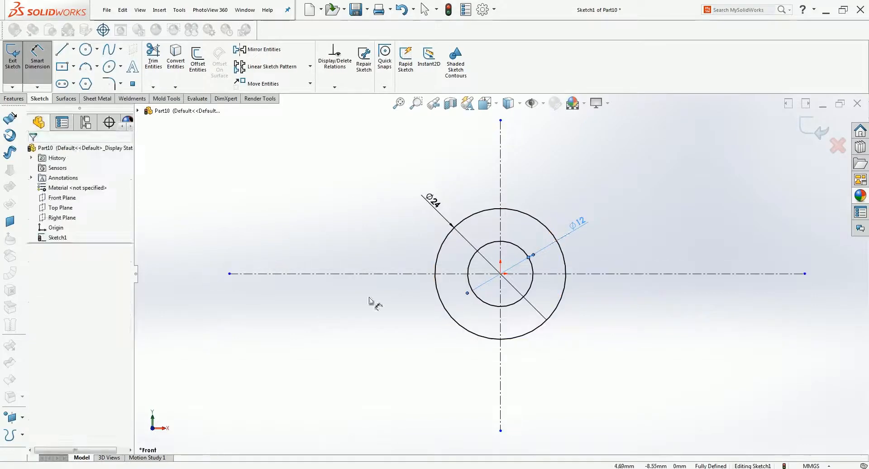
- Draw a horizontal line about 5 mm long outward from each side of the outer circle, along the horizontal centerline
click(60, 52)
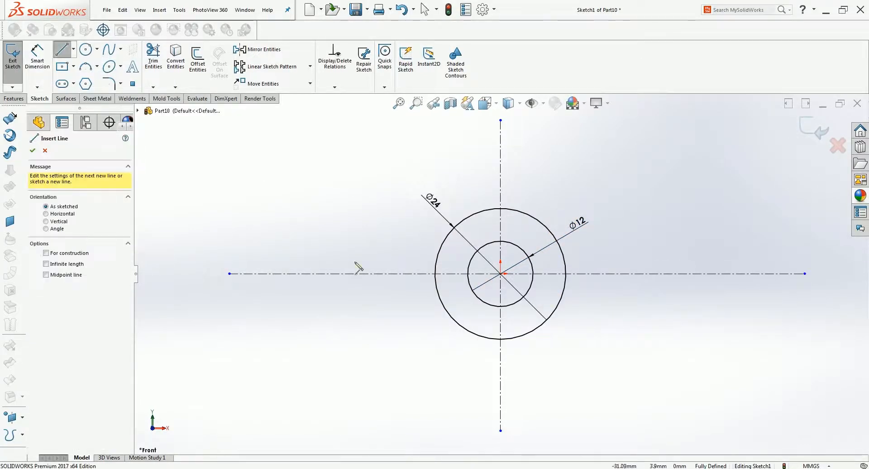
click(436, 274)
click(410, 274)
key(Escape)
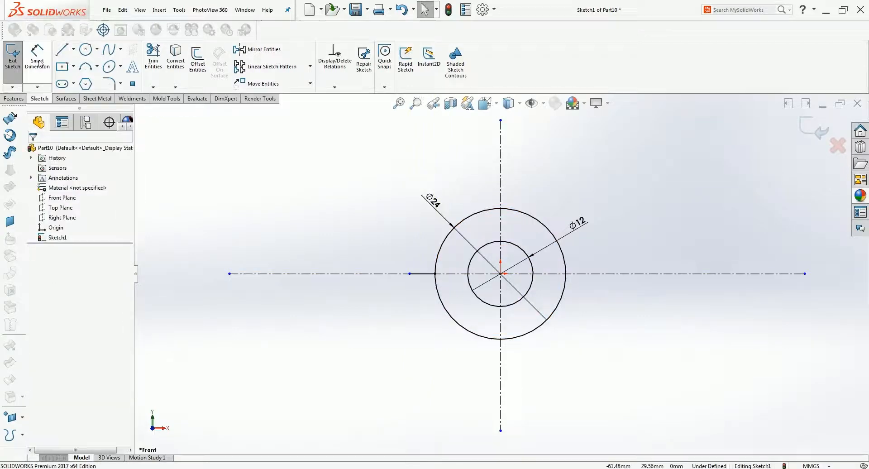
click(62, 49)
click(566, 274)
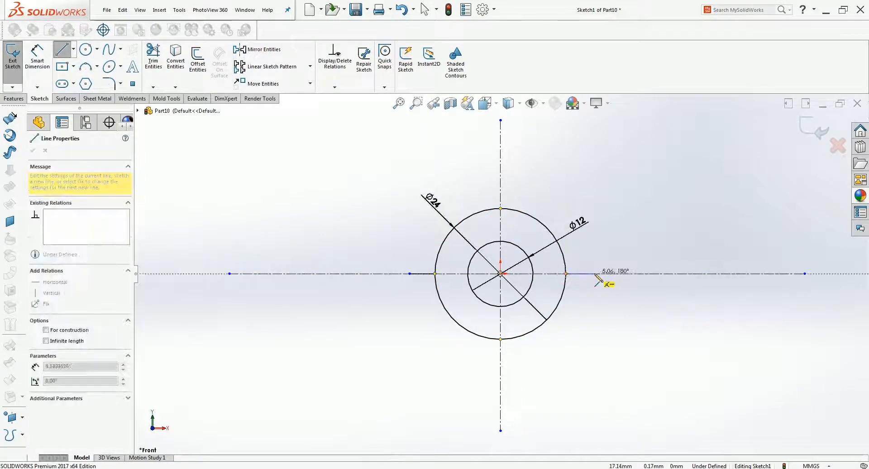
click(595, 274)
key(Escape)
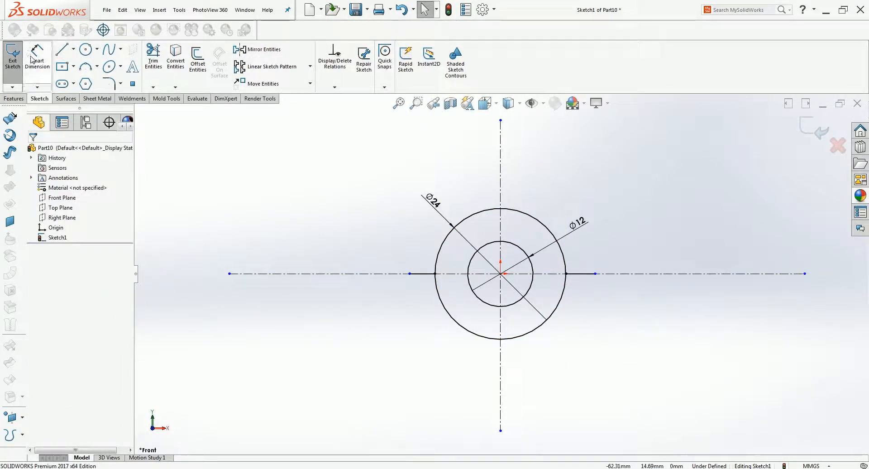
- Dimension the distance between the outer endpoints of the two short horizontal lines as 35 mm
click(32, 60)
click(409, 274)
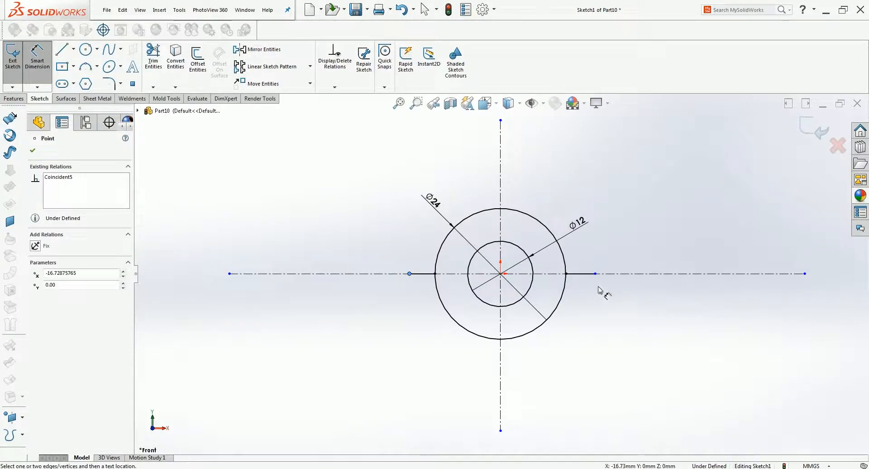
click(596, 274)
click(525, 172)
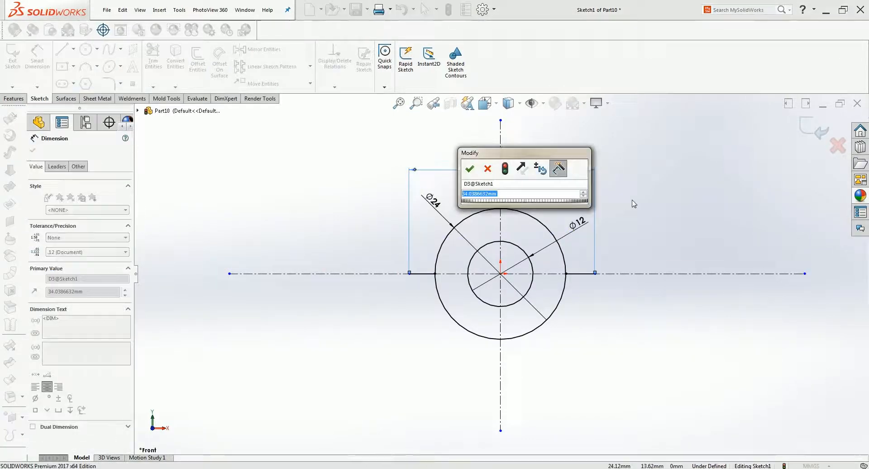
text(35)
key(Return)
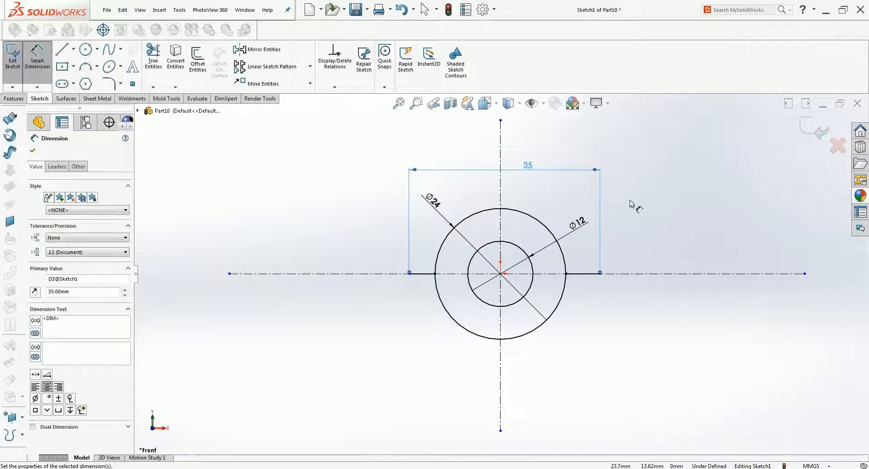
key(Escape)
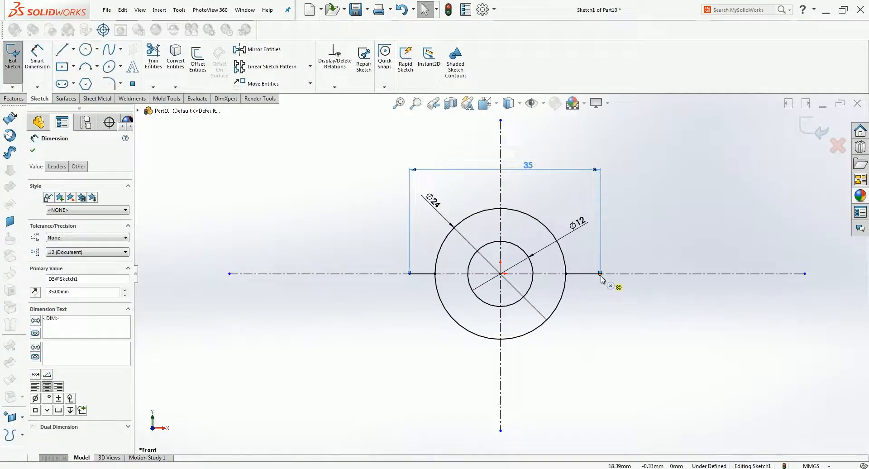
- Dimension the distance from the origin to the right horizontal line's outer endpoint as 17.5 mm
click(37, 63)
key(Escape)
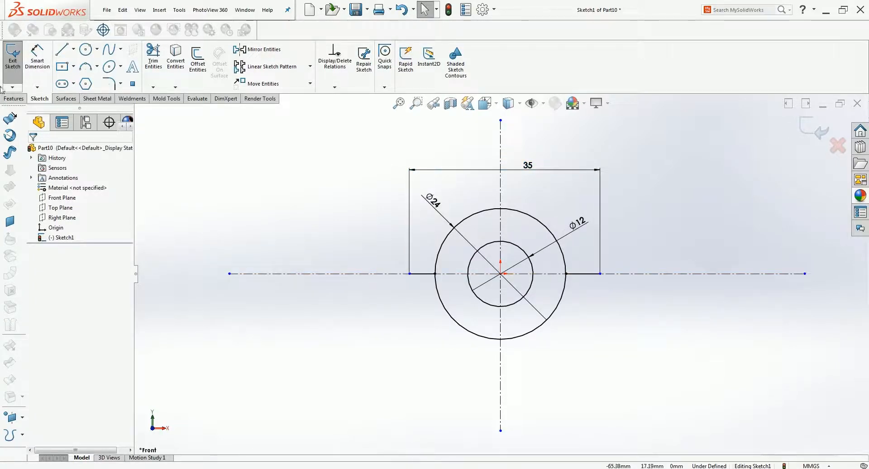
click(37, 59)
click(600, 274)
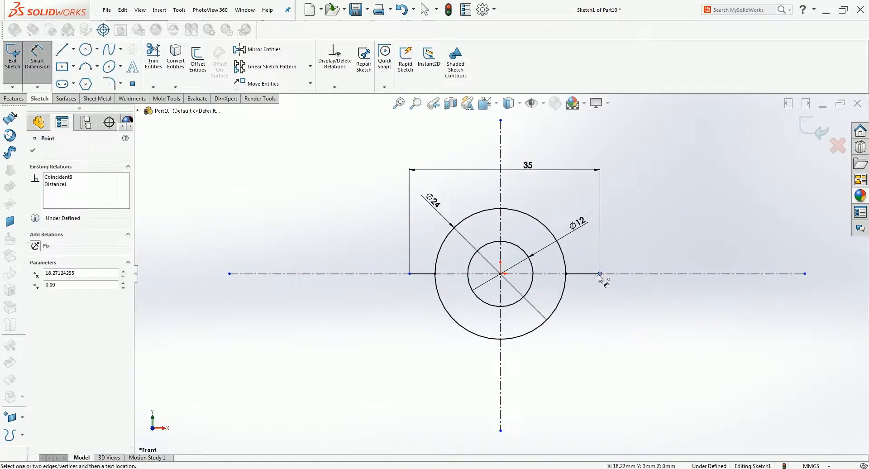
click(500, 273)
click(544, 148)
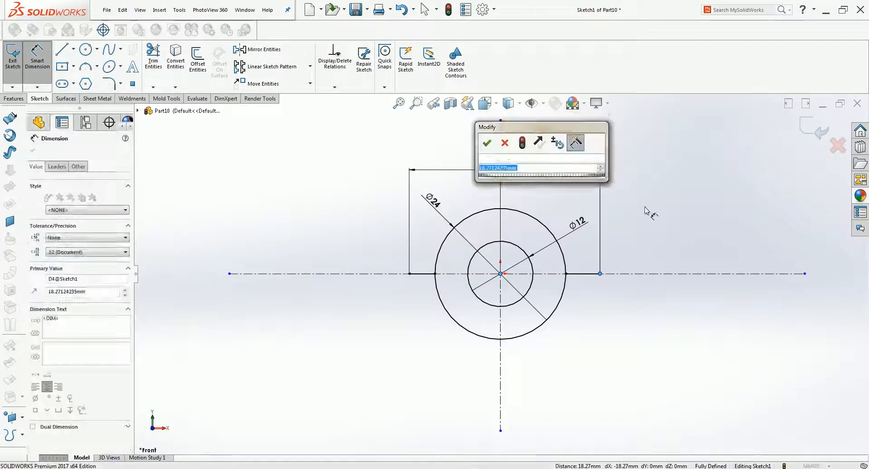
text(17.5)
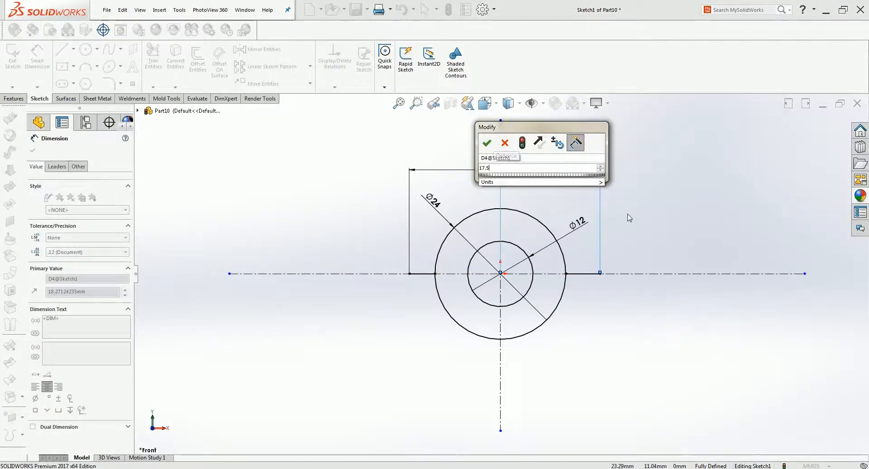
key(Return)
key(Escape)
- Draw vertical lines about 5.7 mm long downward from the outer endpoints of both short horizontal lines, ending level with each other
click(62, 49)
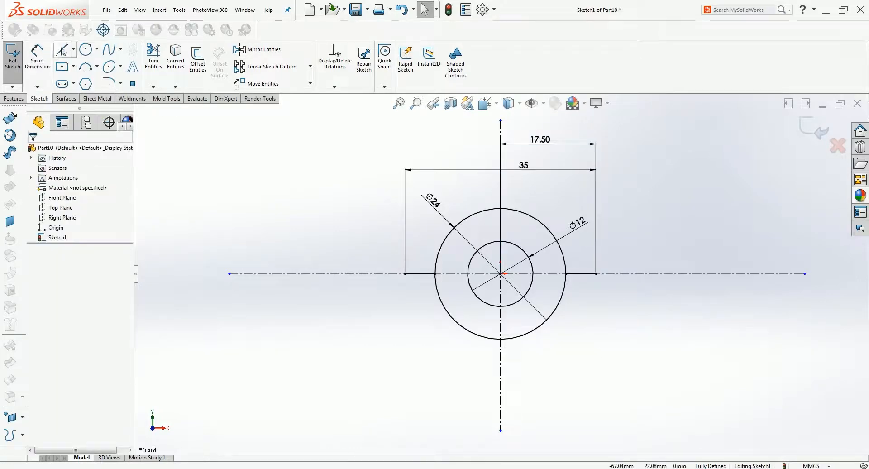
click(405, 274)
click(404, 305)
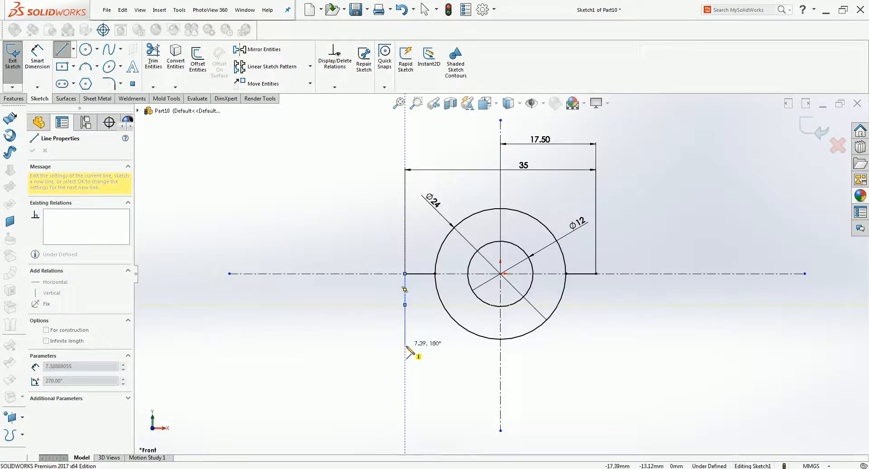
key(Escape)
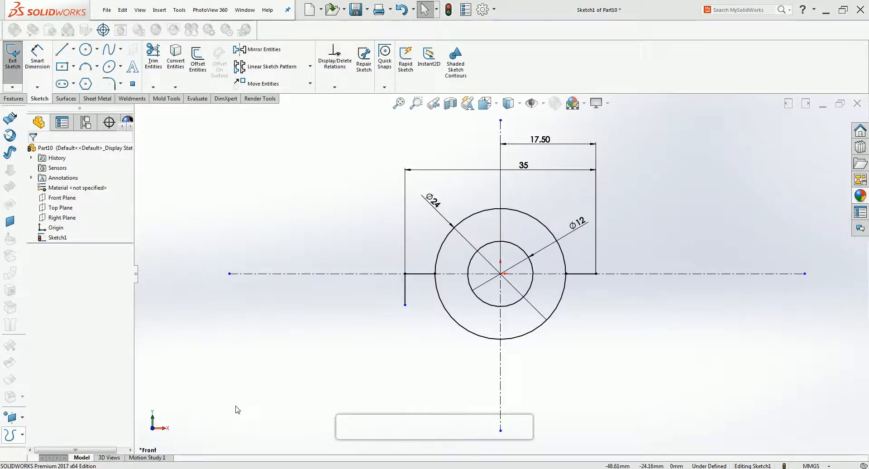
click(62, 49)
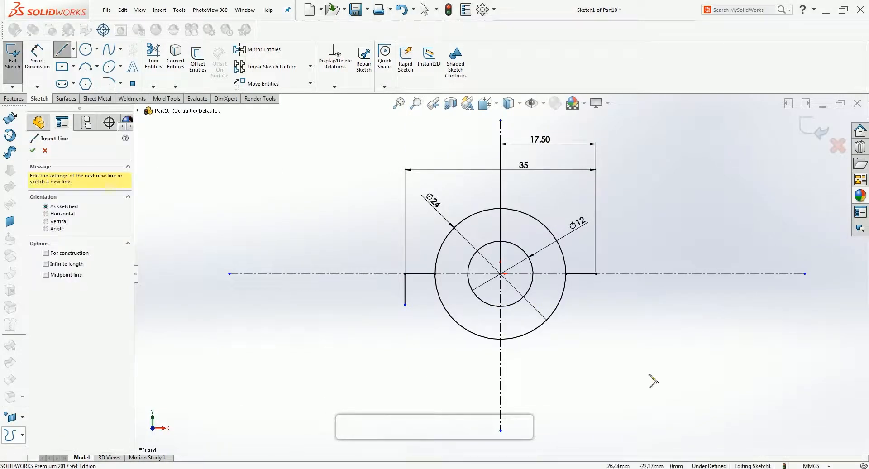
click(597, 274)
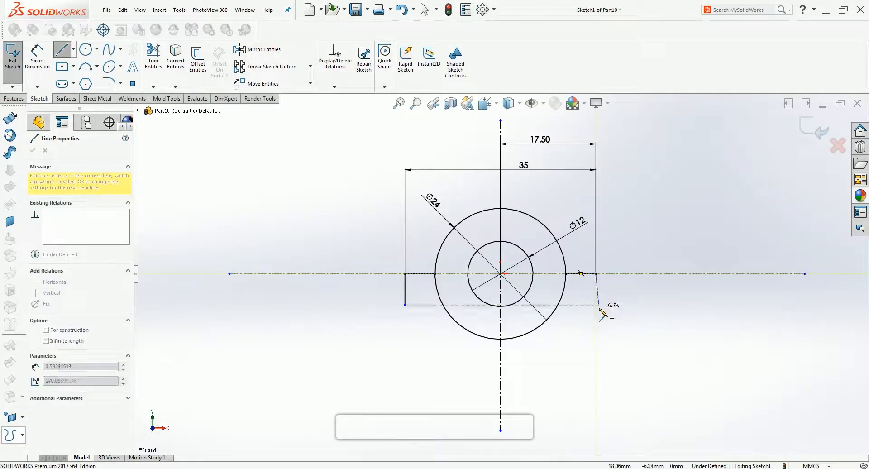
click(597, 306)
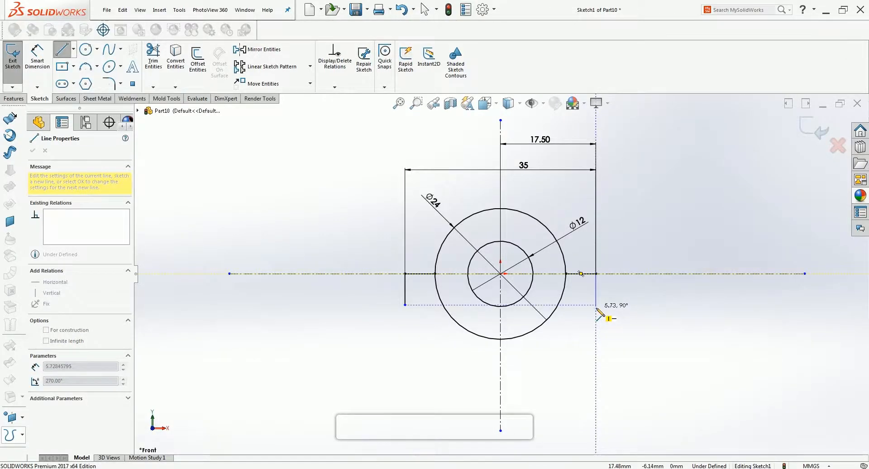
key(Escape)
- Check the bracket's dimensions in the sketcher sums.pdf reference in Adobe Reader and return to the SOLIDWORKS sketch
key(alt+Tab)
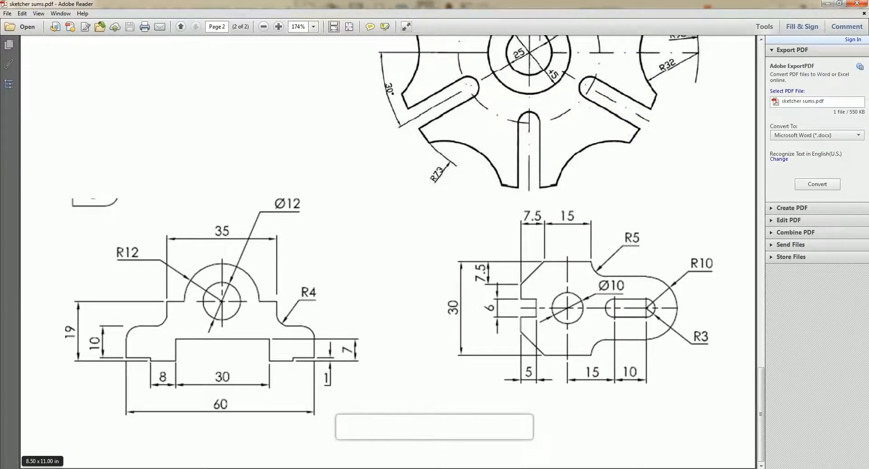
key(alt+Tab)
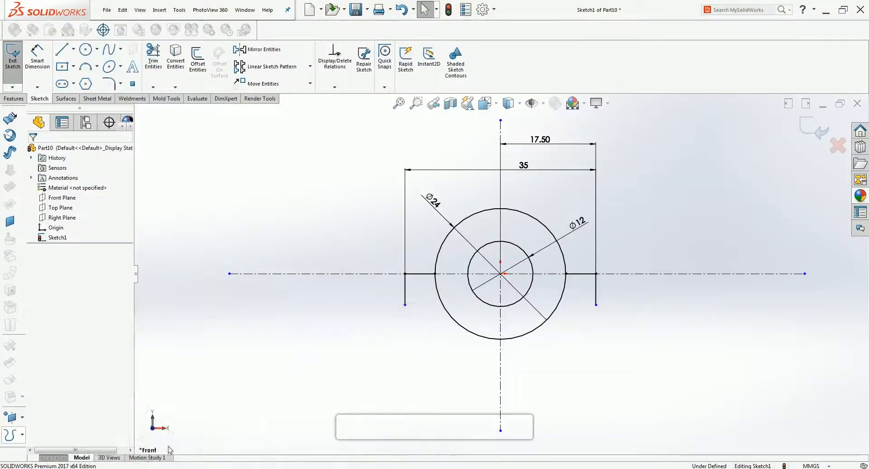
- Draw a stepped line chain from the left vertical line's lower end to the vertical centreline: about 9 mm outward, 7.2 mm down, back inward, then around a 7.6 mm foot
click(62, 49)
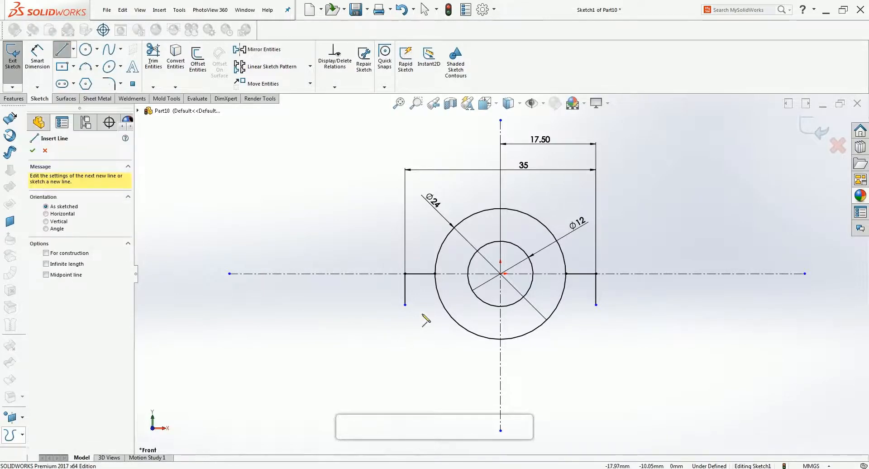
click(405, 305)
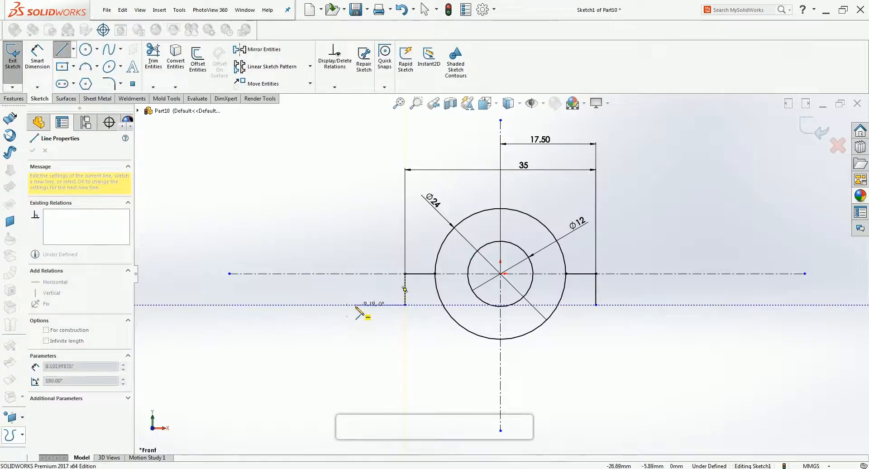
click(356, 305)
click(357, 344)
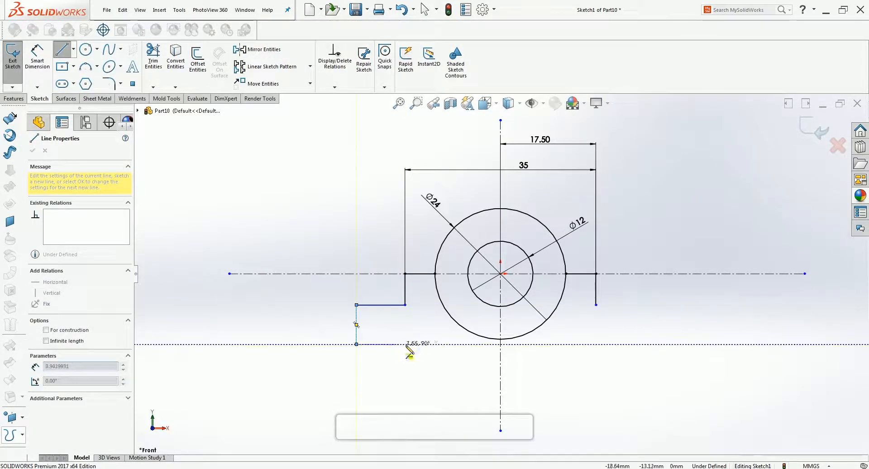
click(405, 344)
click(404, 353)
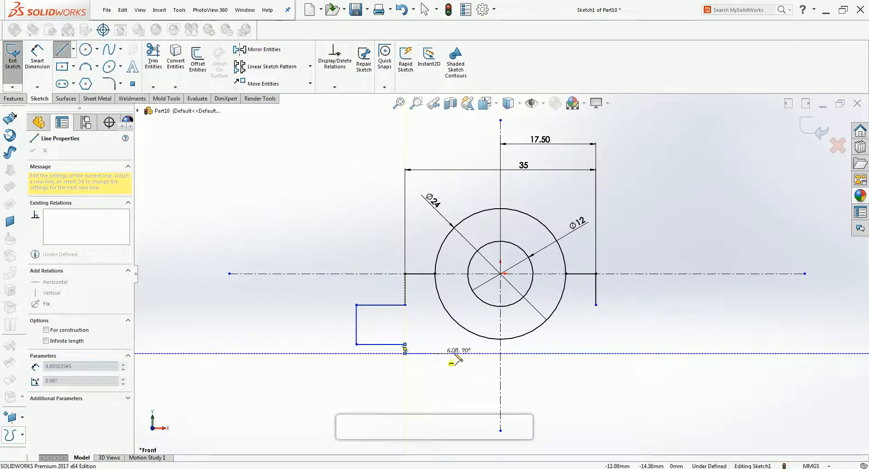
click(447, 353)
click(447, 341)
click(500, 341)
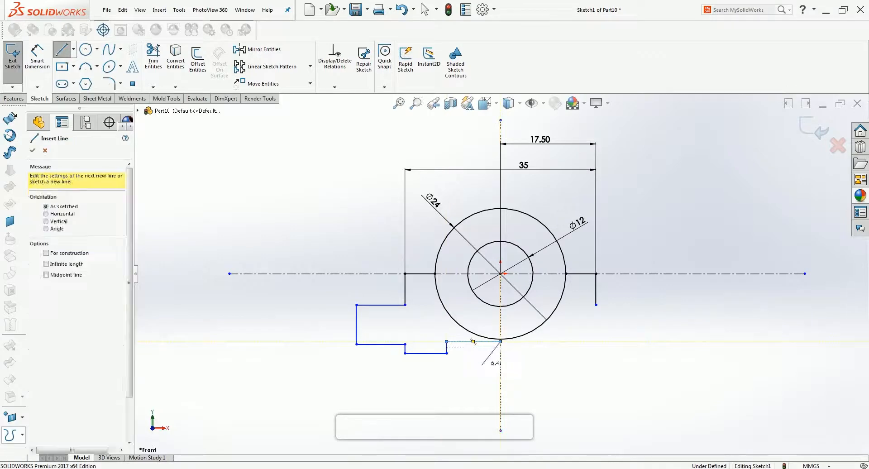
key(Escape)
- Dimension the outermost left vertical line's length as 10 mm
click(37, 63)
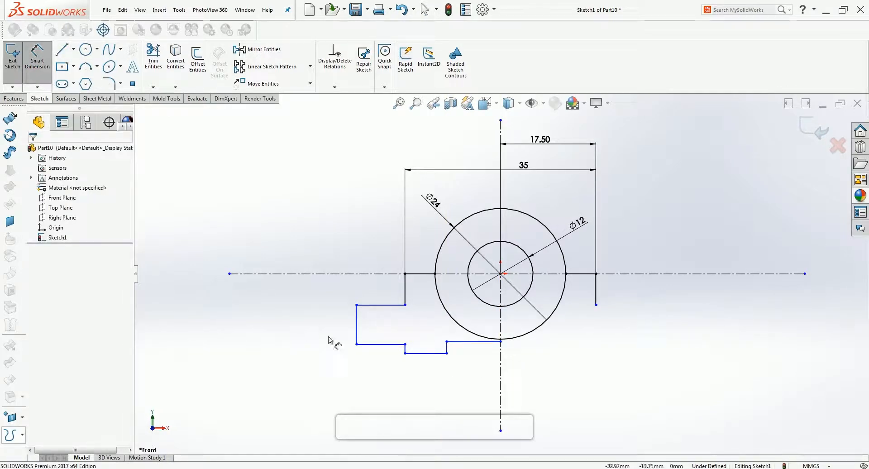
click(357, 330)
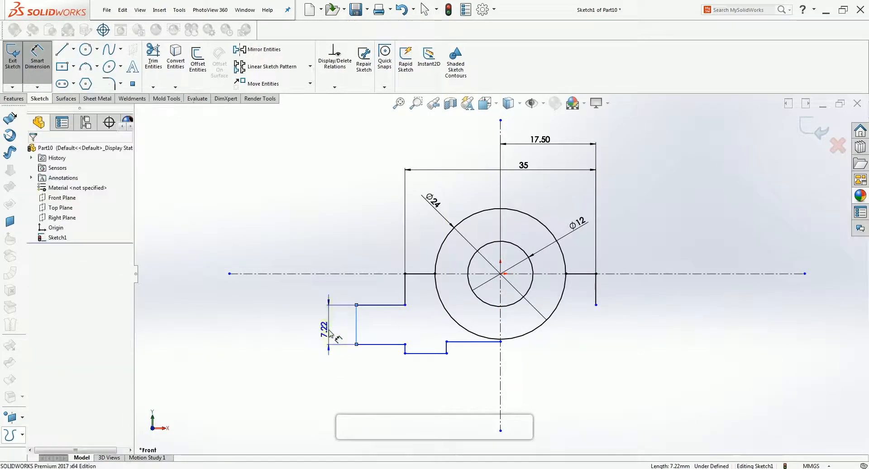
click(327, 327)
text(10)
key(Return)
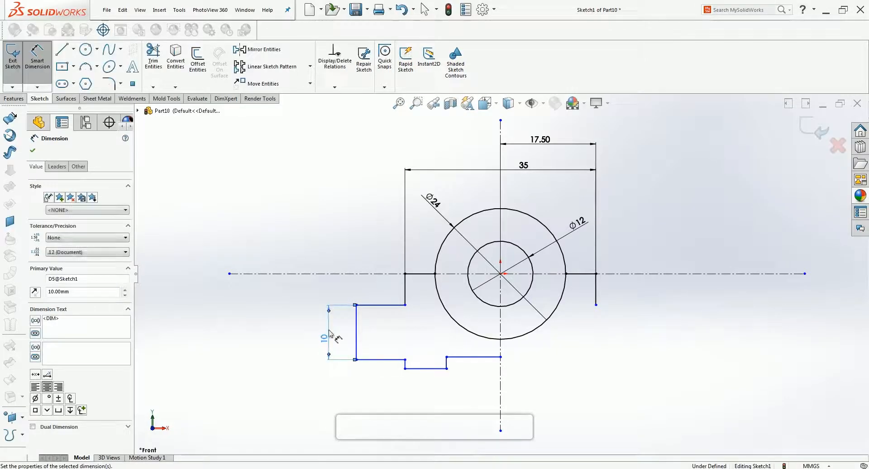
- Dimension the vertical distance between the left short horizontal line beside the circle and the foot's bottom line as 19 mm
click(428, 370)
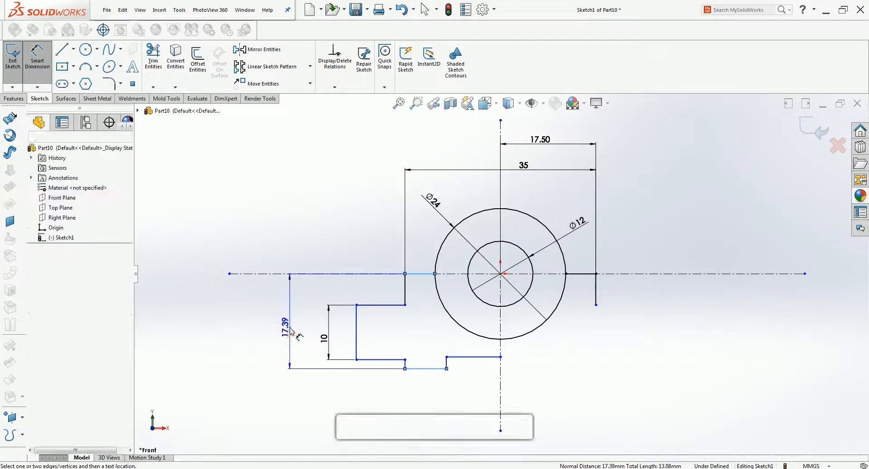
click(288, 324)
text(19)
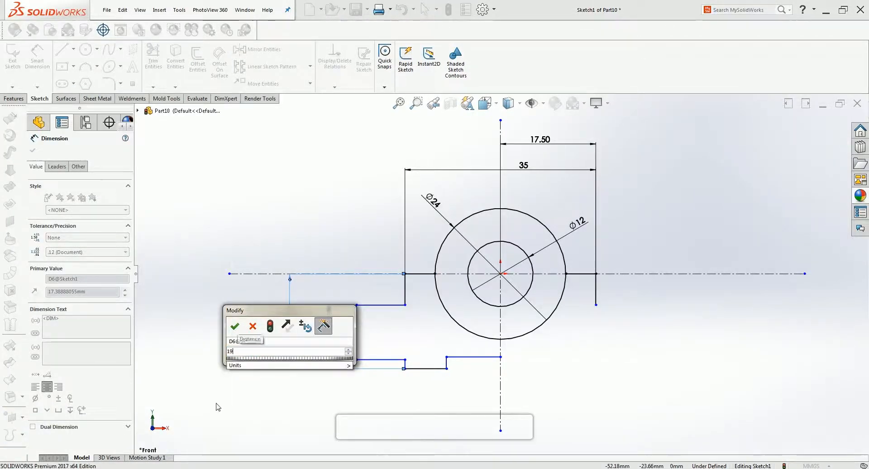
key(Return)
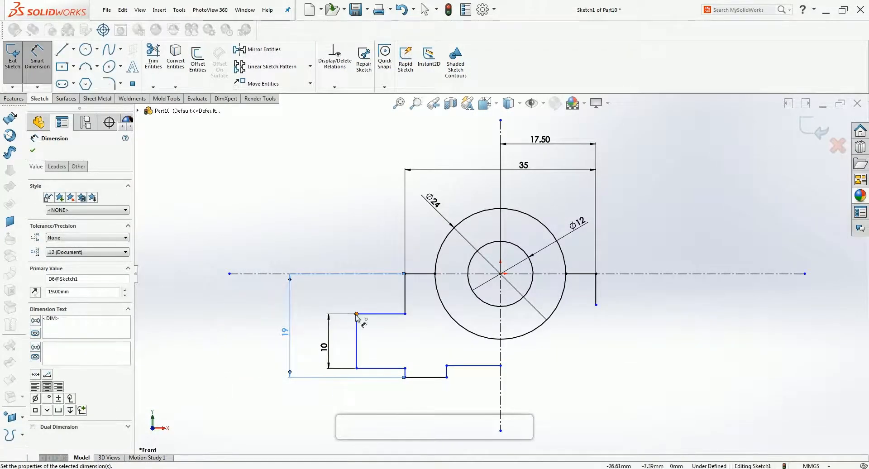
- Consult the sketcher sums.pdf reference in Adobe Reader, return to SOLIDWORKS and dimension the foot's bottom line as 8 mm
key(alt+Tab)
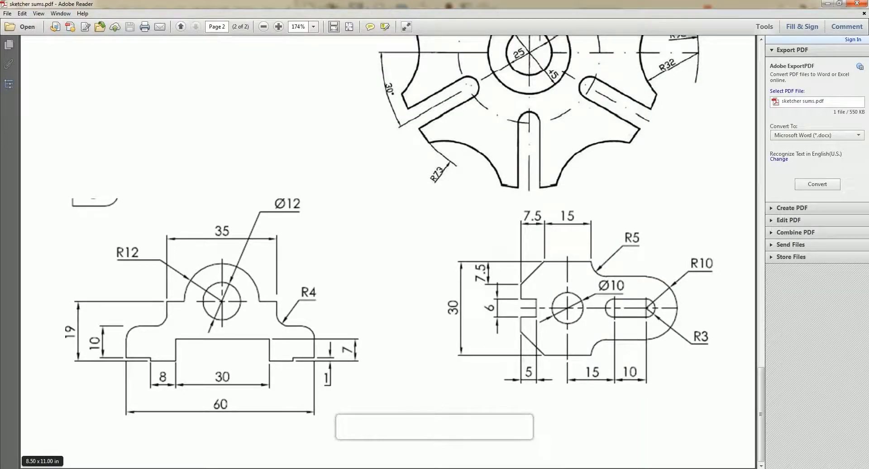
key(alt+Tab)
click(430, 378)
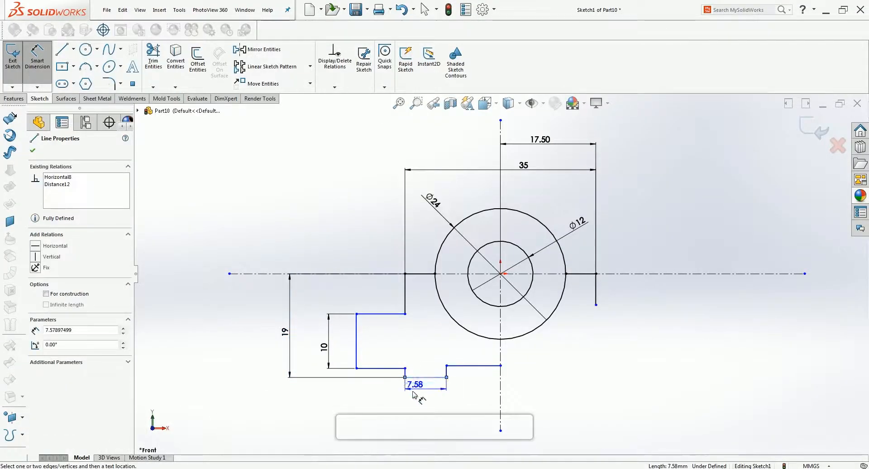
click(410, 391)
text(8)
key(Return)
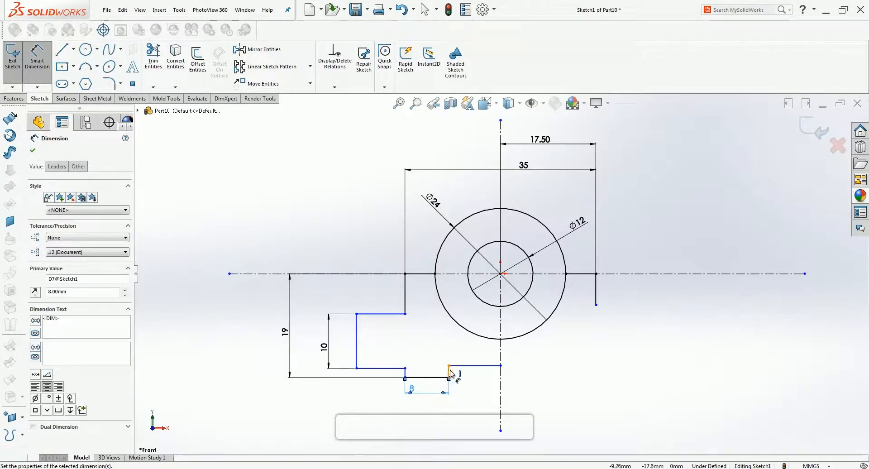
- Dimension the horizontal line ending on the vertical centreline as 15 mm, checking the sketcher sums.pdf reference for the value
click(471, 366)
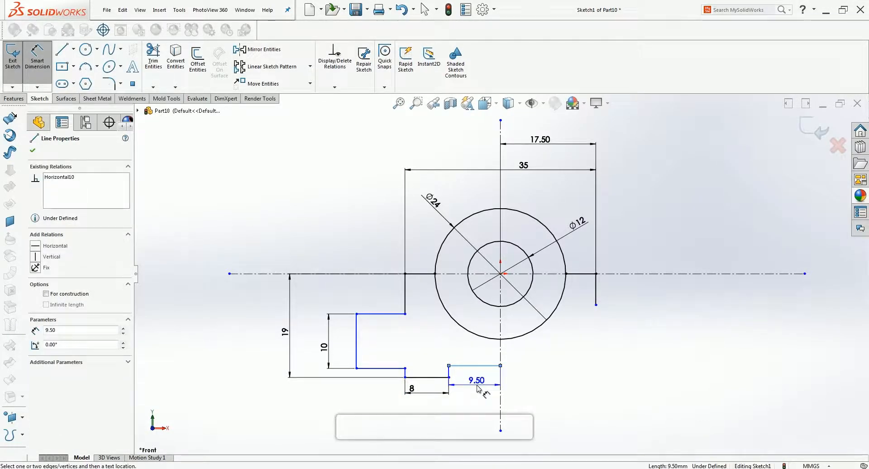
click(479, 389)
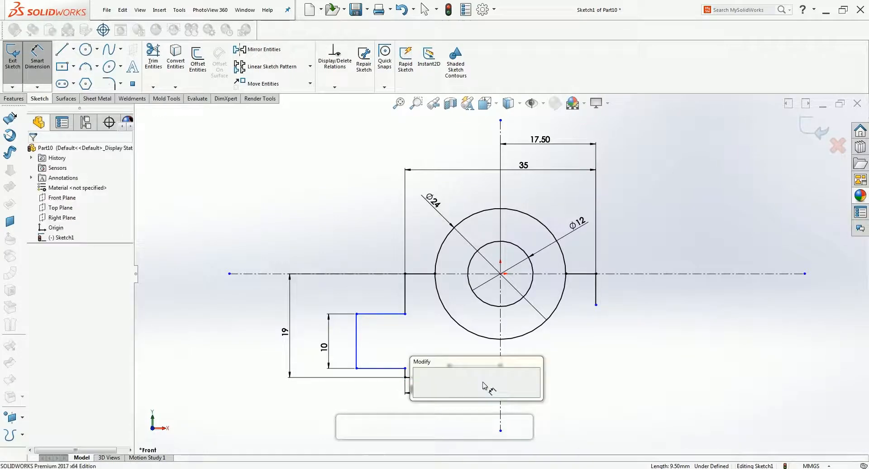
key(alt+Tab)
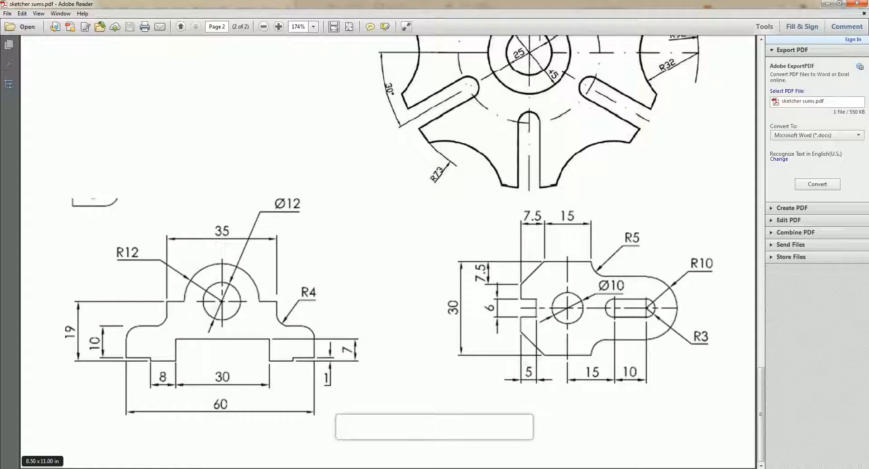
key(alt+Tab)
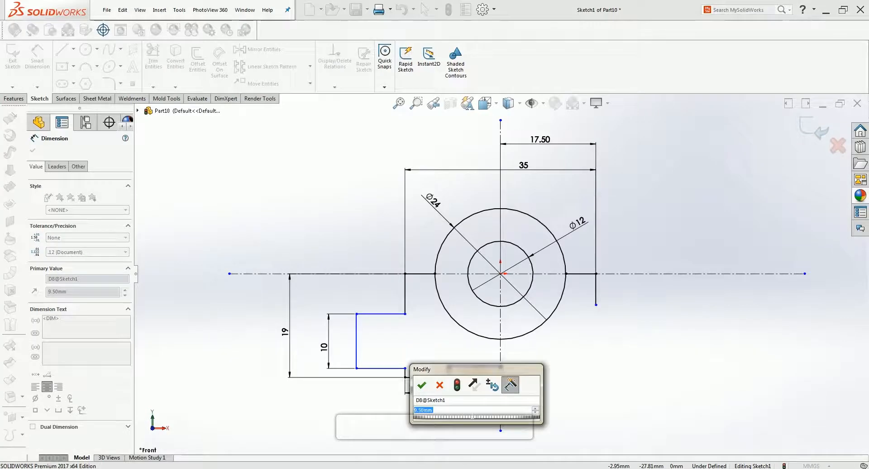
text(15)
key(Return)
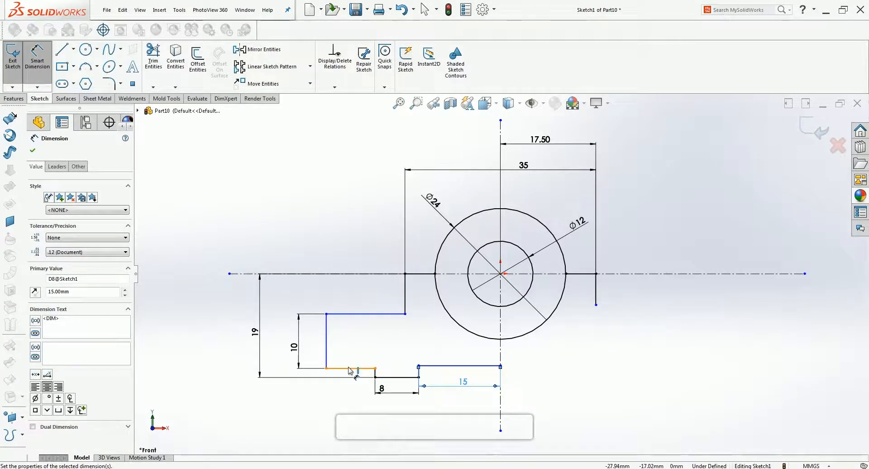
- Dimension the short vertical step on the outer side of the foot as 1 mm
click(375, 369)
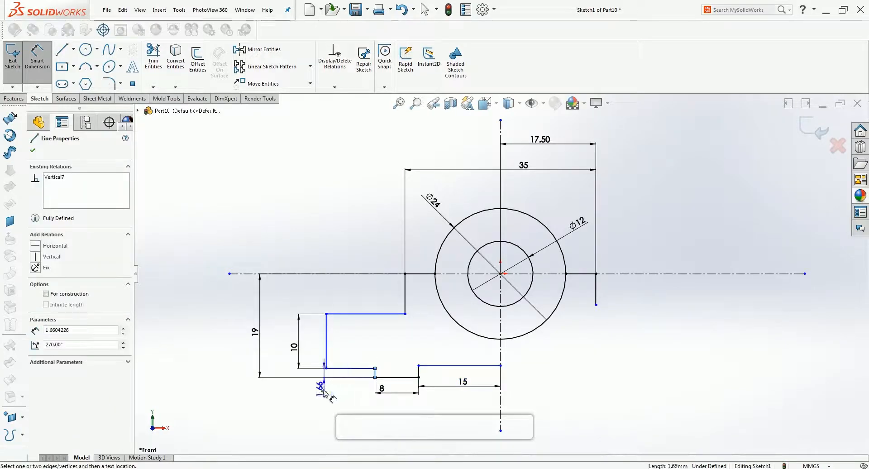
click(324, 385)
text(1)
key(Return)
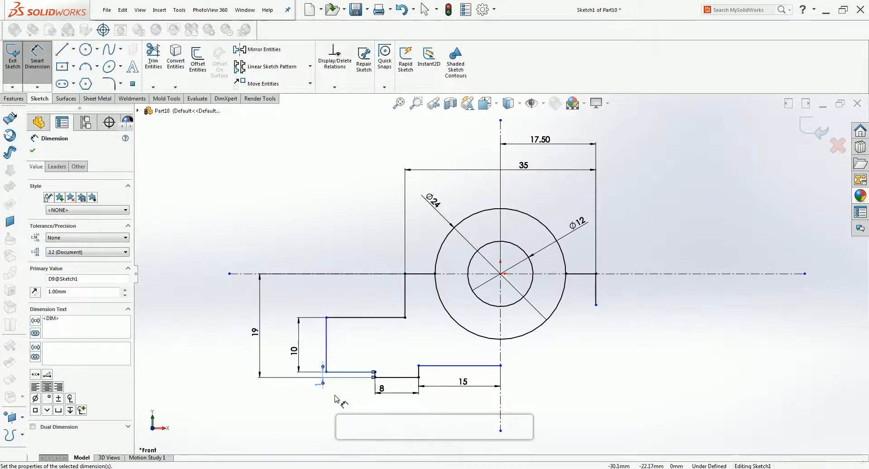
key(Escape)
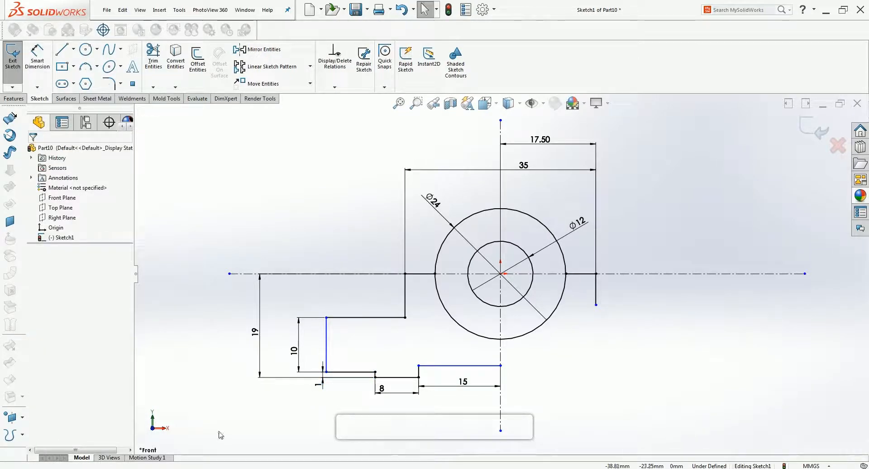
- Consult the PDF reference again and dimension the distance from the outermost left vertical line to the vertical centreline as 30 mm
key(alt+Tab)
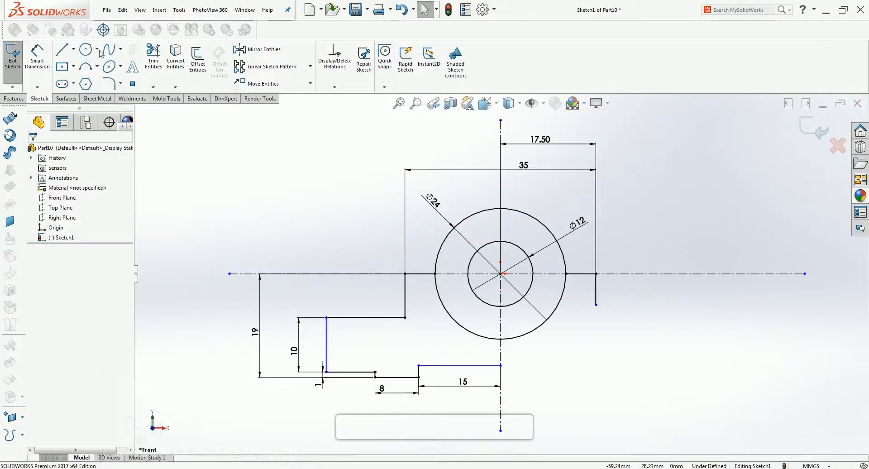
click(40, 65)
click(327, 349)
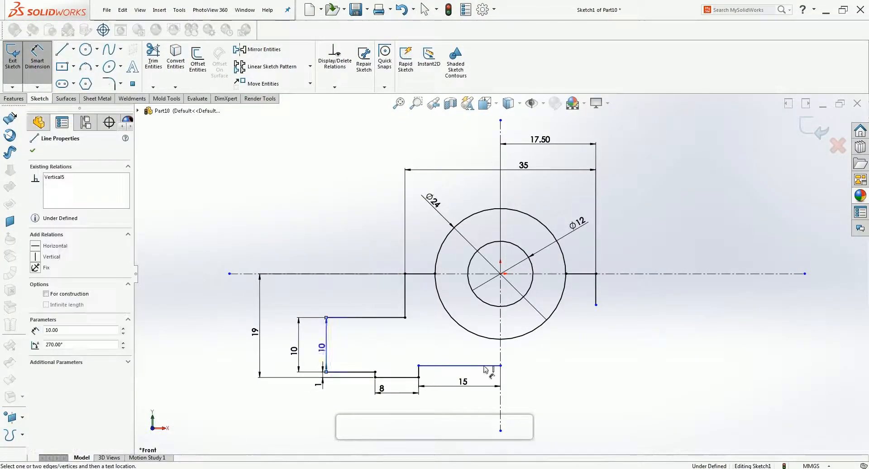
click(501, 356)
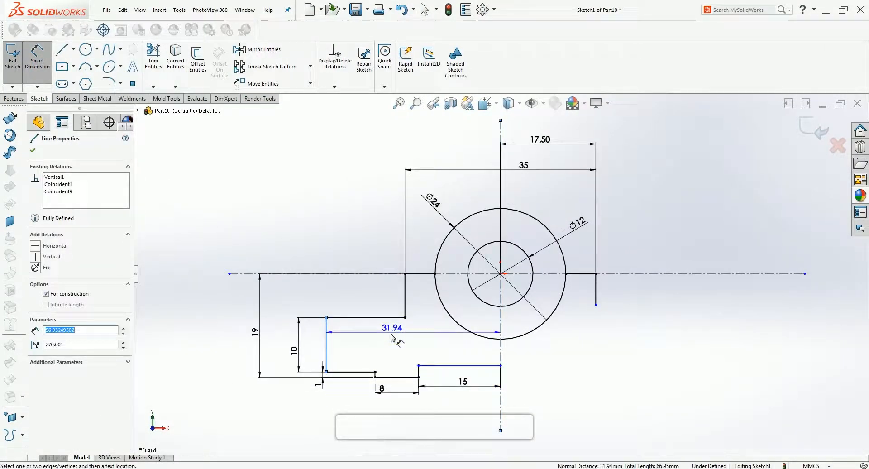
click(358, 405)
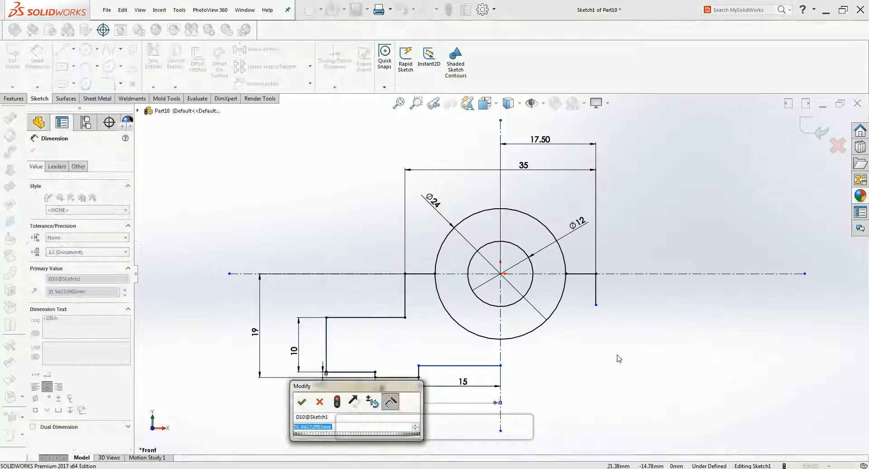
text(30)
key(Return)
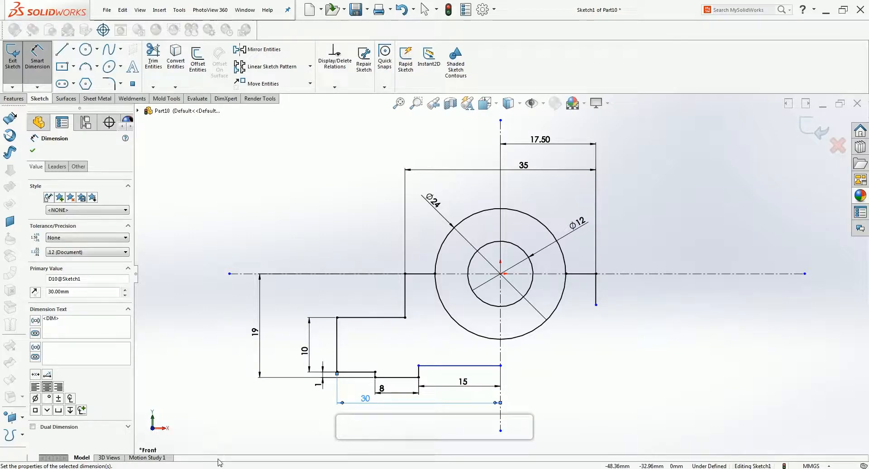
- Check the PDF reference in Adobe Reader, return to the sketch and dimension the foot's inner vertical line as 7 mm
key(alt+Tab)
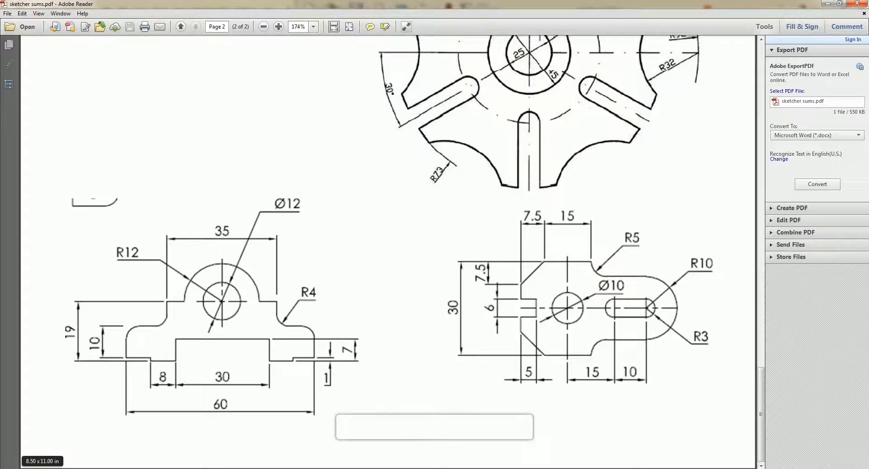
key(alt+Tab)
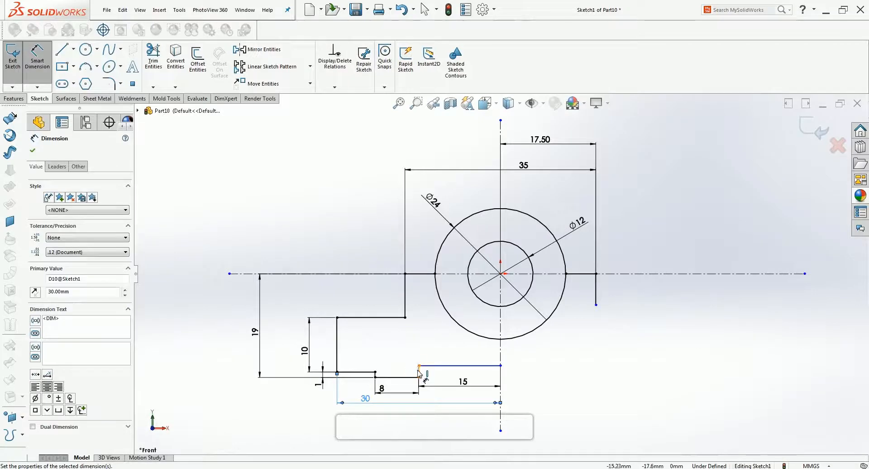
click(419, 374)
click(387, 358)
text(7)
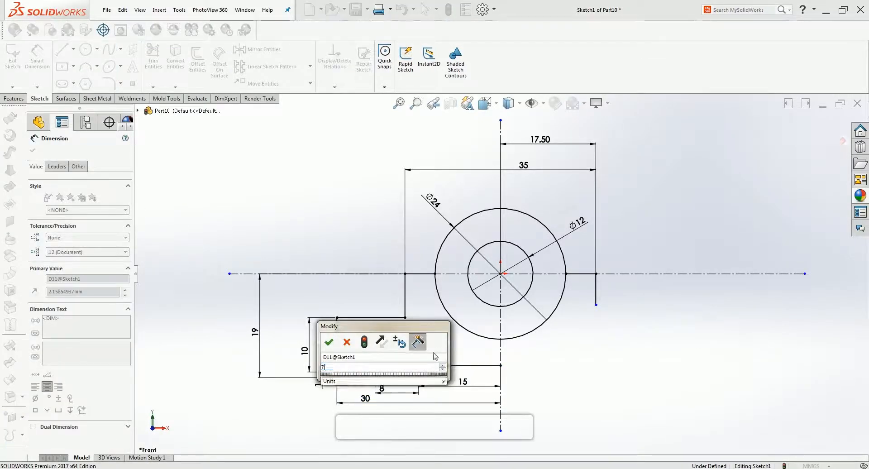
key(Return)
key(Escape)
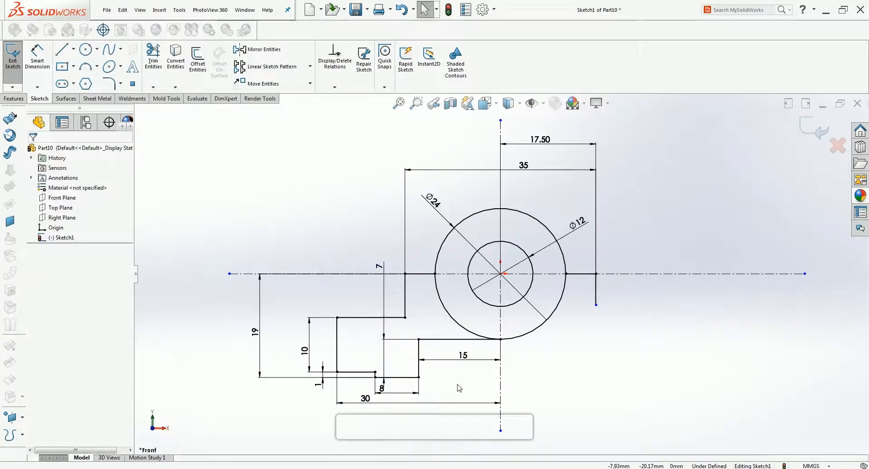
- Add 4 mm sketch fillets at both ends of the left shoulder's upper horizontal line
click(116, 82)
click(406, 318)
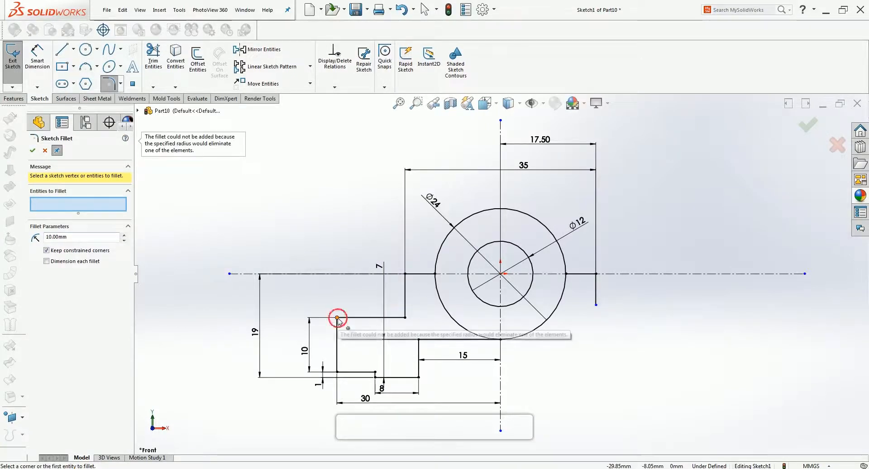
text(4)
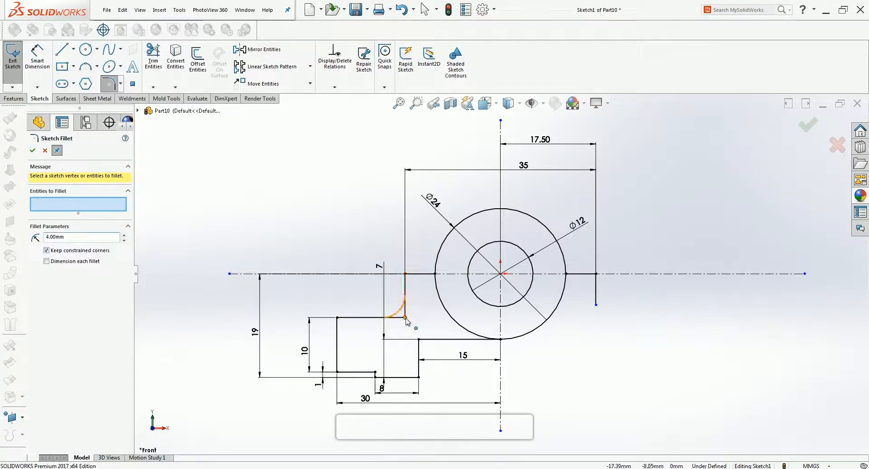
click(405, 318)
click(338, 318)
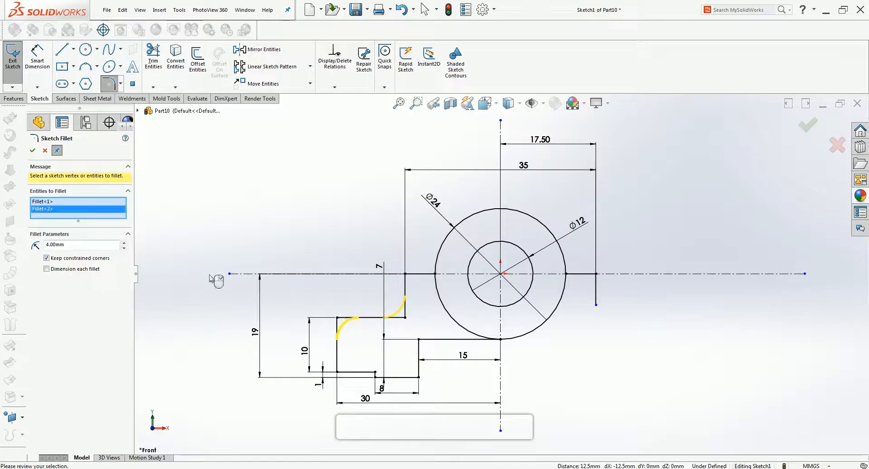
click(32, 151)
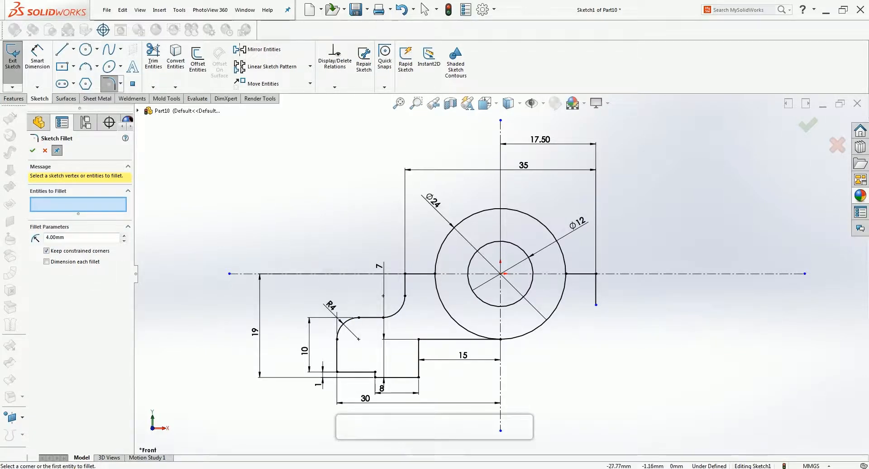
- Trim away the lower half of the 24 mm circle between the horizontal lines on either side
click(153, 57)
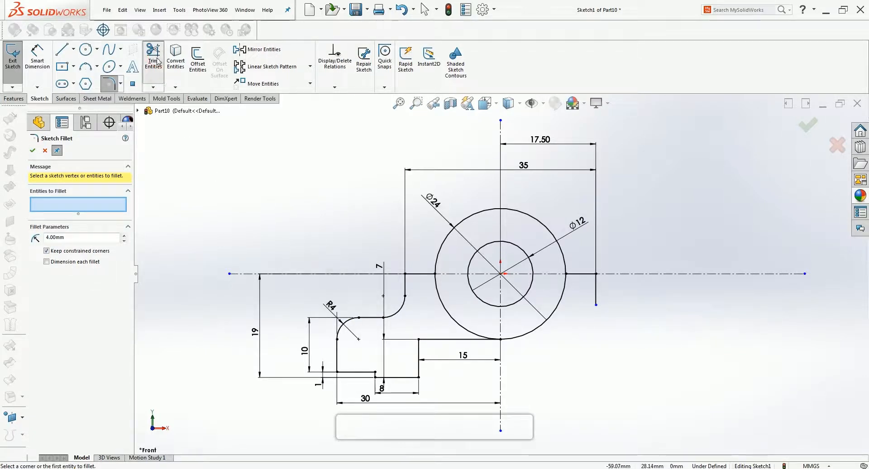
click(448, 310)
click(532, 334)
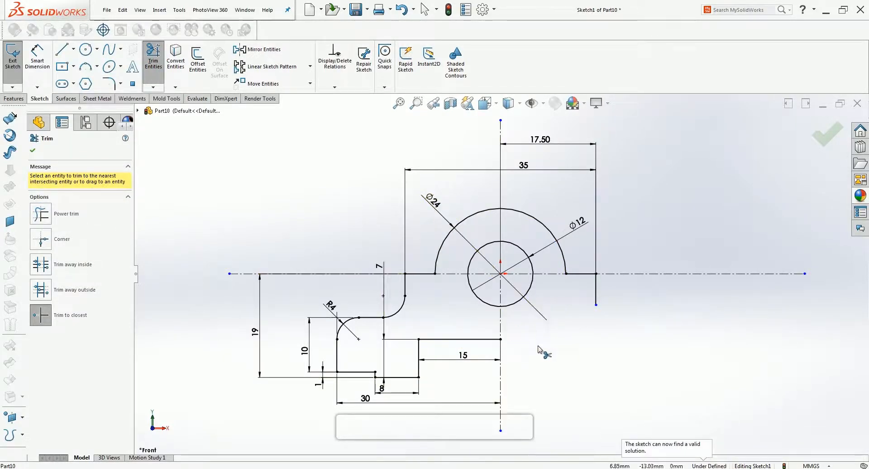
key(Escape)
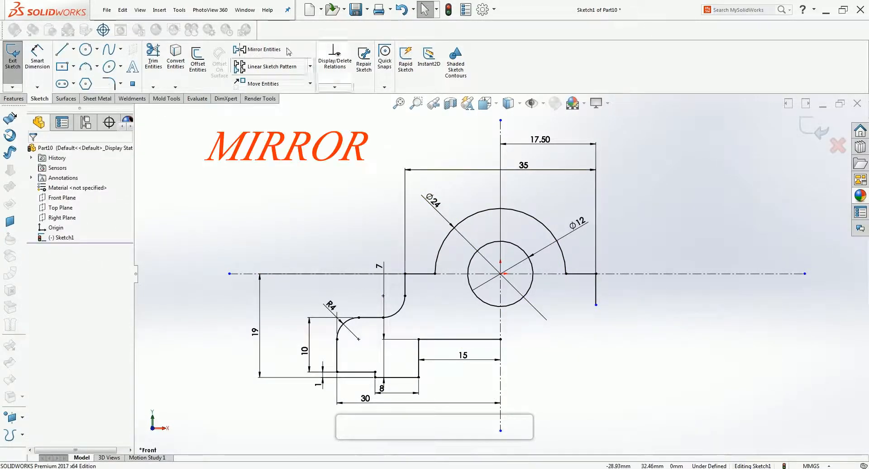
- Mirror the left shoulder's fillets and line, the foot outline and the inner horizontal line about the vertical centreline, keeping the originals
click(263, 49)
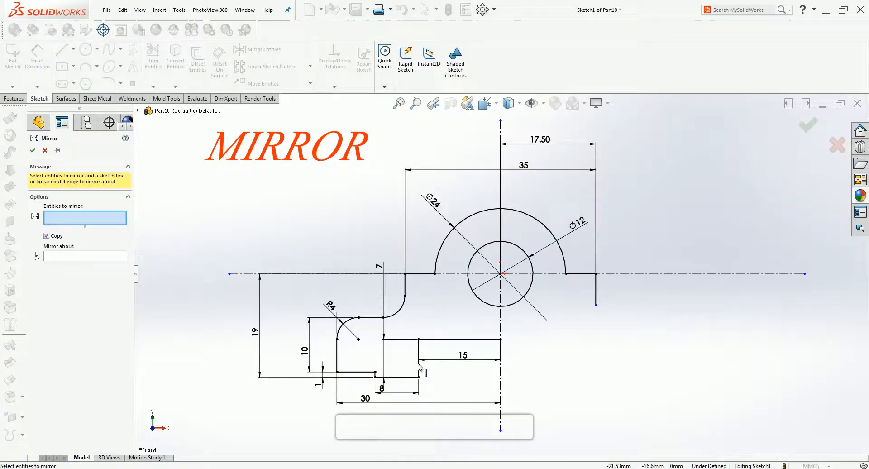
click(397, 315)
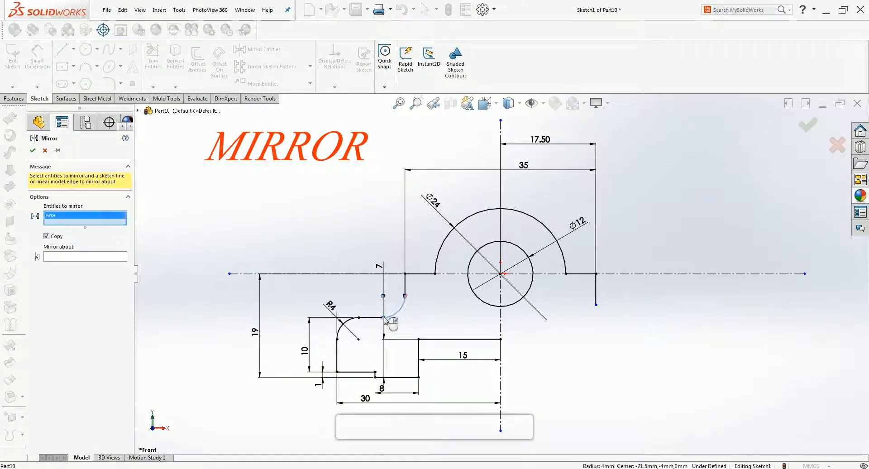
click(369, 317)
click(348, 324)
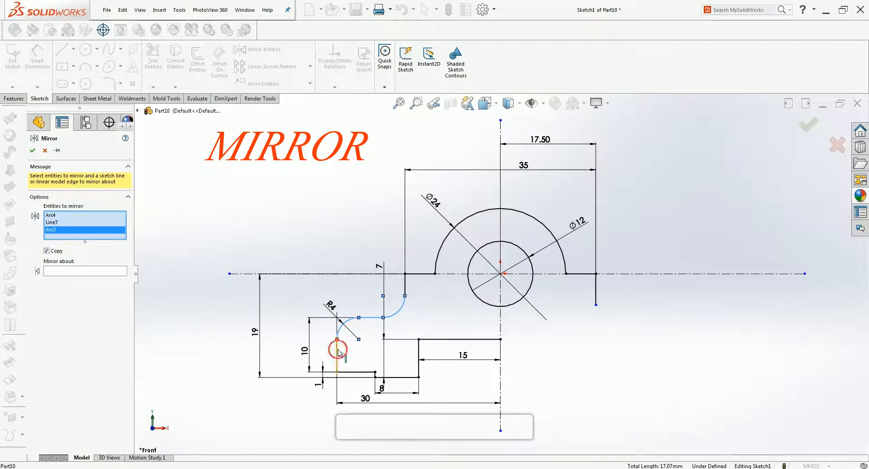
click(337, 351)
click(348, 371)
scroll(358, 389, down, 5)
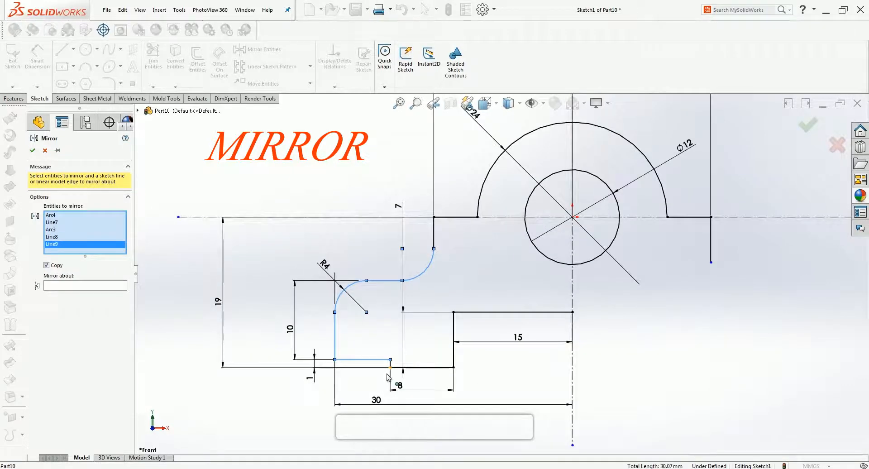
click(414, 338)
click(460, 345)
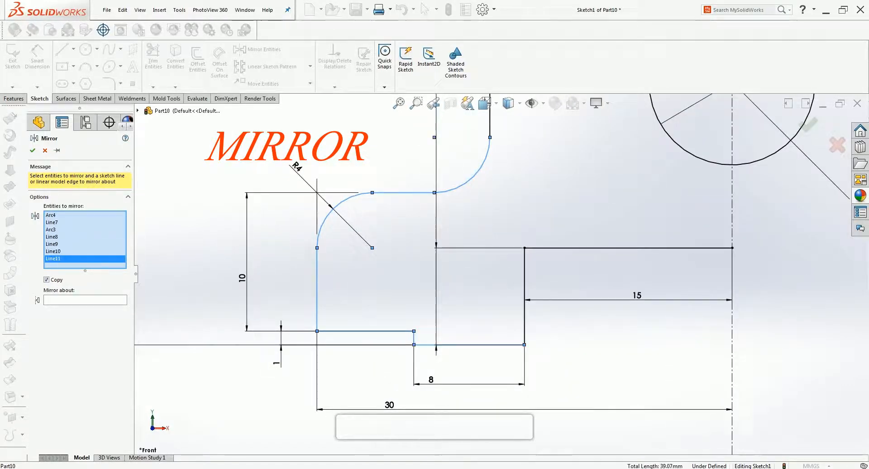
click(525, 294)
click(630, 247)
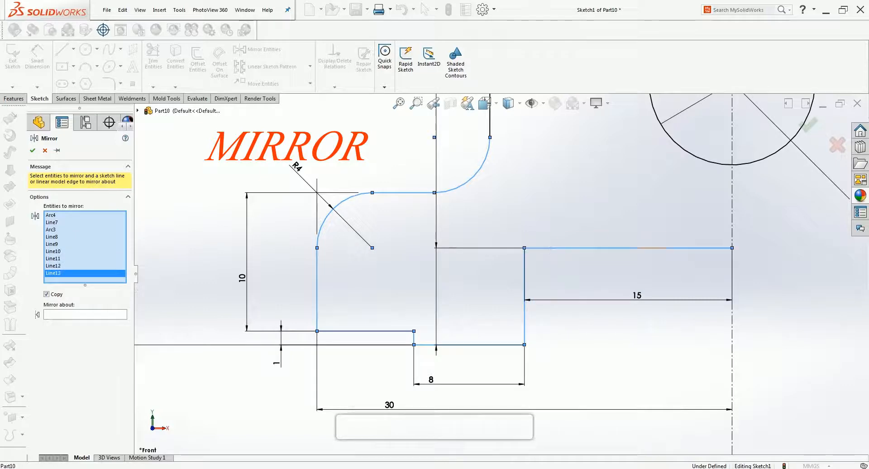
scroll(501, 275, up, 2)
scroll(532, 297, up, 3)
scroll(646, 230, down, 1)
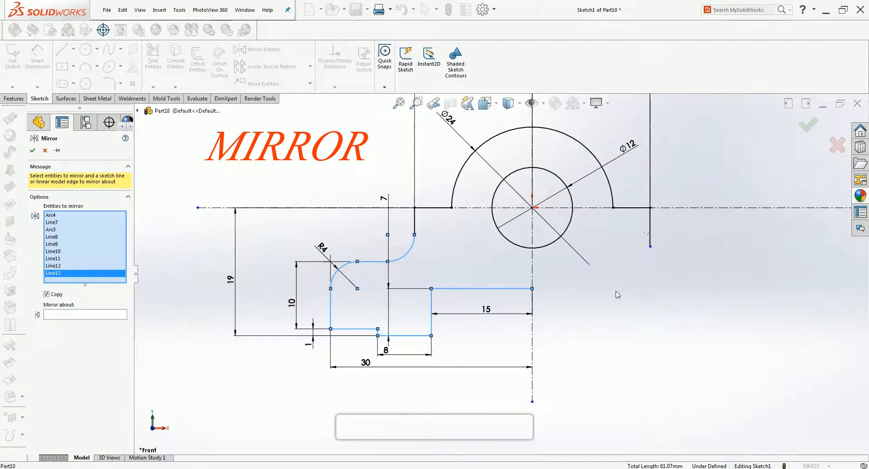
click(96, 315)
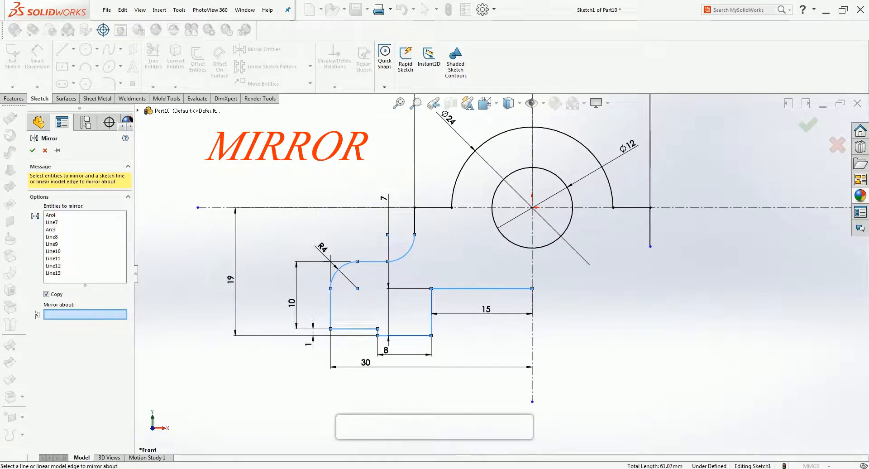
click(533, 278)
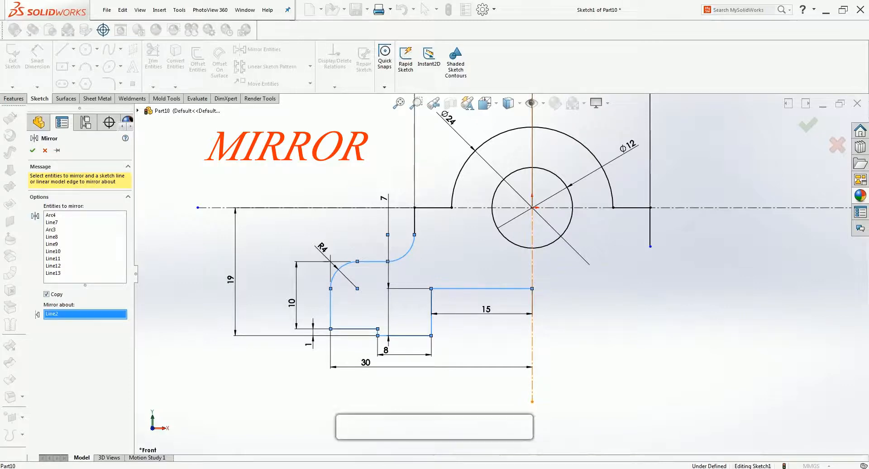
click(32, 150)
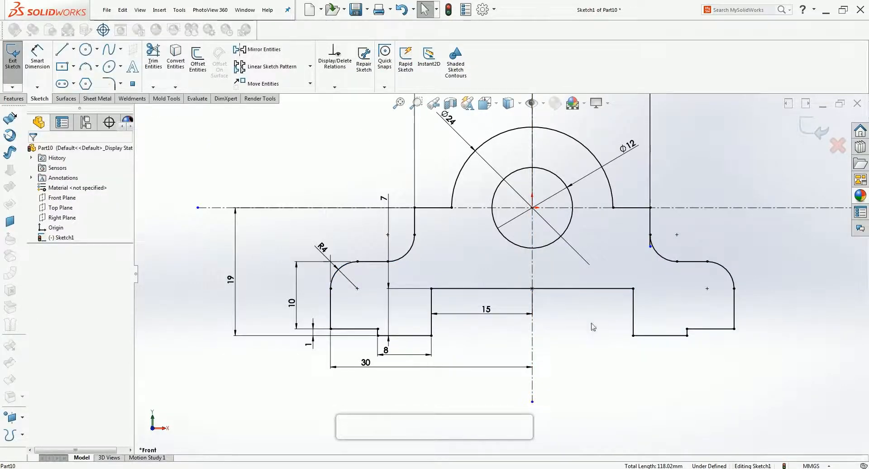
- Trim the leftover end of the right vertical line that extends below the start of the mirrored fillet
click(153, 58)
scroll(671, 240, down, 4)
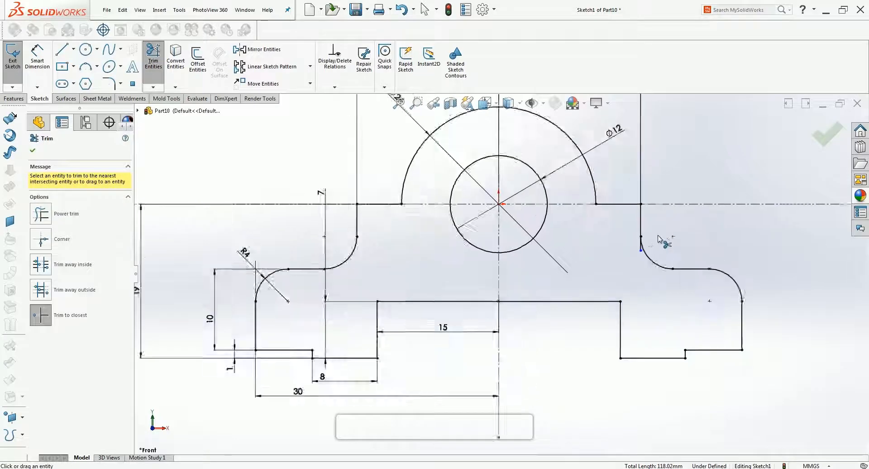
click(600, 261)
scroll(583, 296, up, 5)
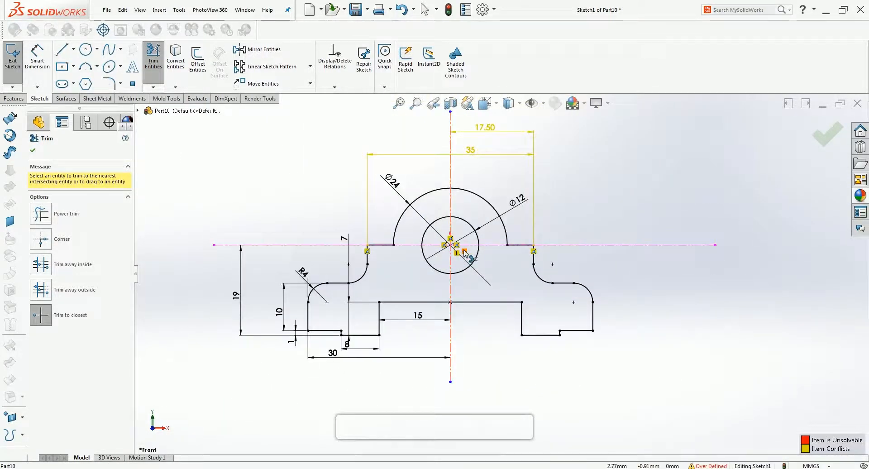
- Try to delete the conflicting relation beside the origin, and delete the horizontal centreline to resolve the over-defined sketch
key(Escape)
right_click(465, 251)
click(524, 369)
right_click(462, 250)
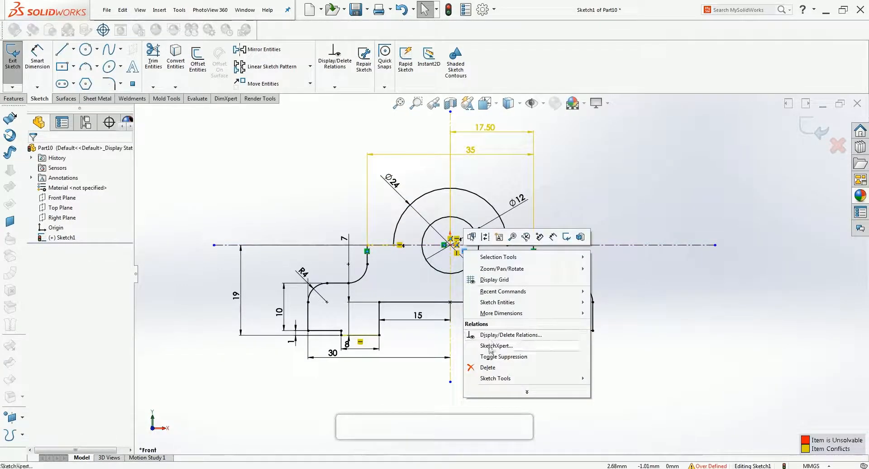
click(487, 368)
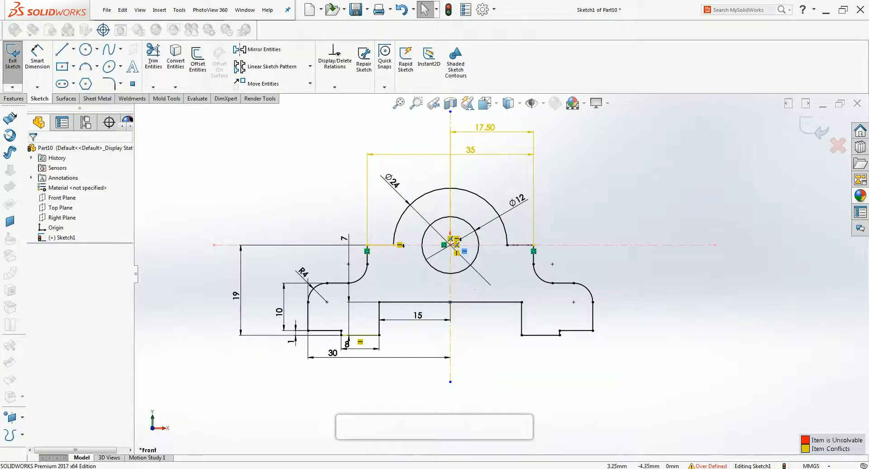
right_click(456, 255)
click(483, 372)
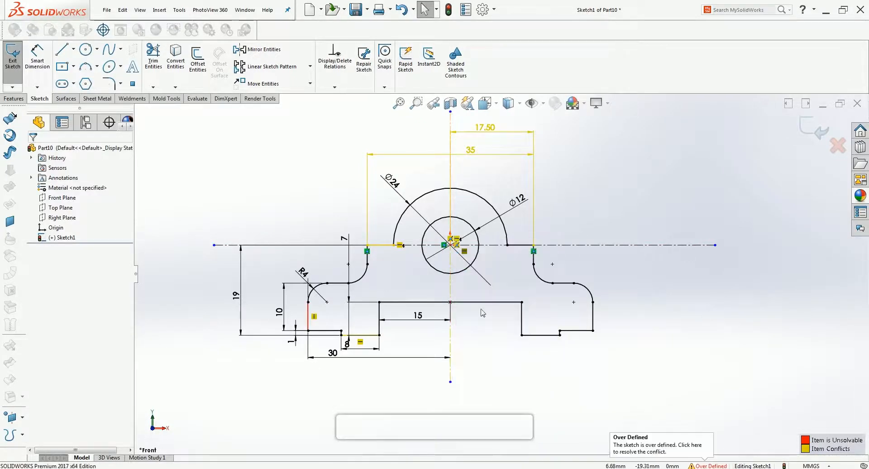
right_click(453, 246)
click(483, 375)
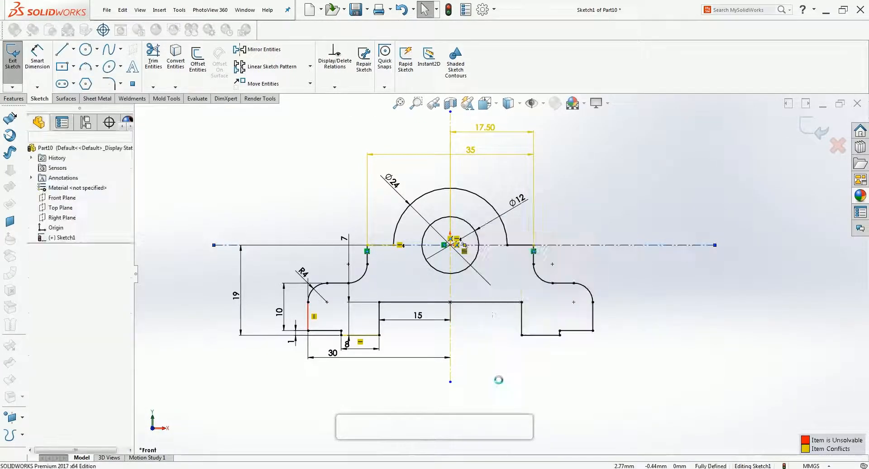
- Try to delete the remaining relation beside the origin, and exit the sketch
right_click(465, 250)
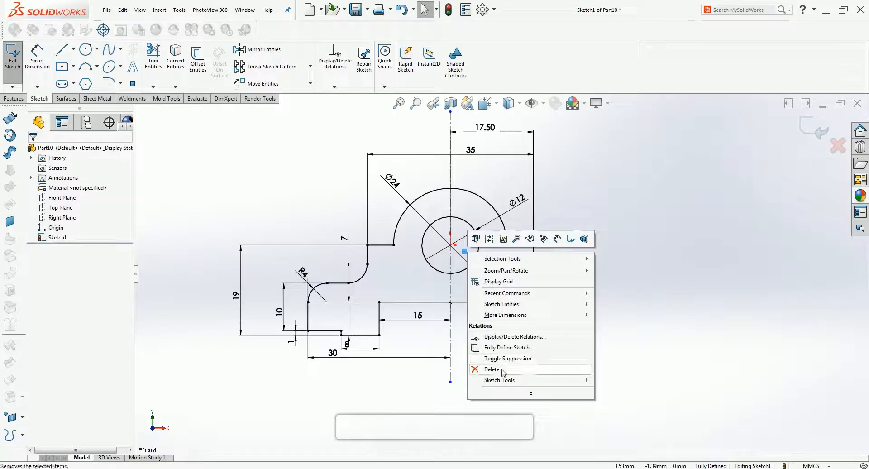
click(652, 253)
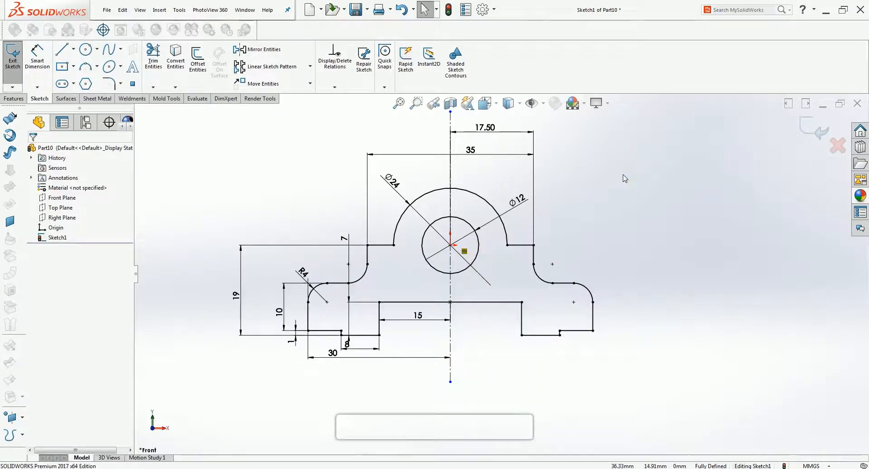
right_click(465, 252)
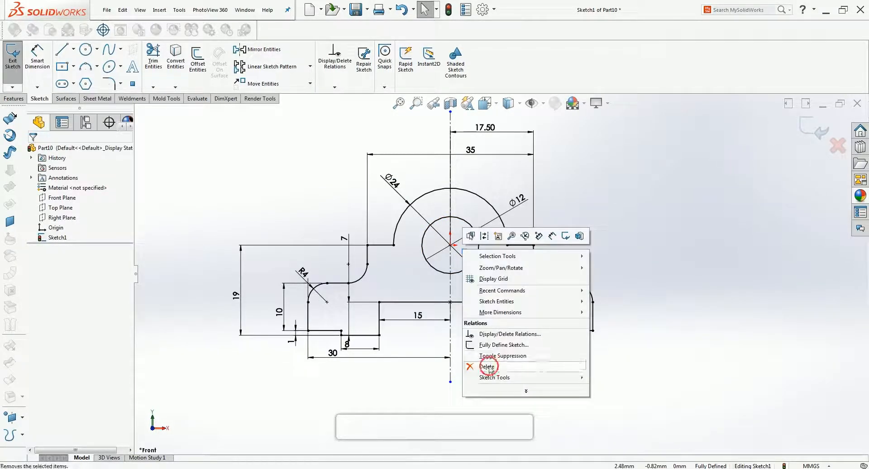
click(486, 365)
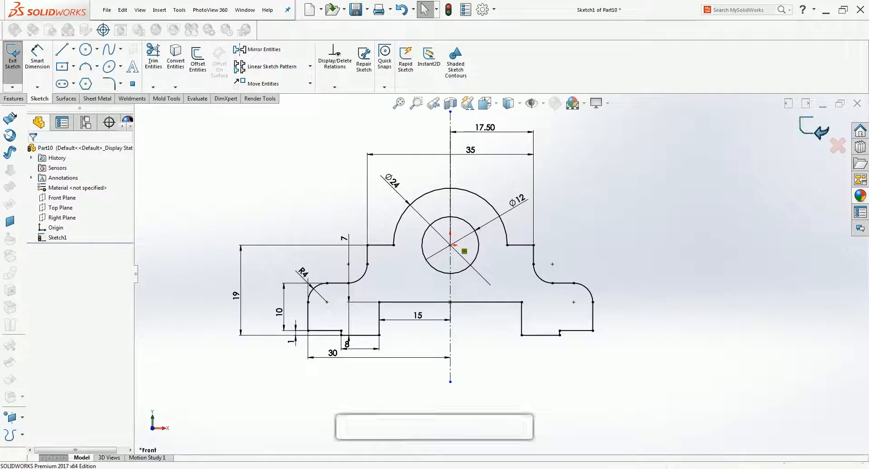
click(811, 128)
click(593, 223)
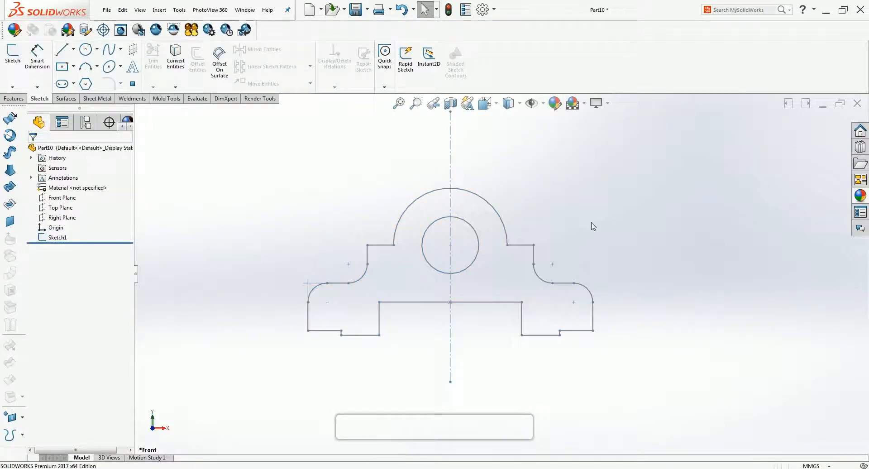